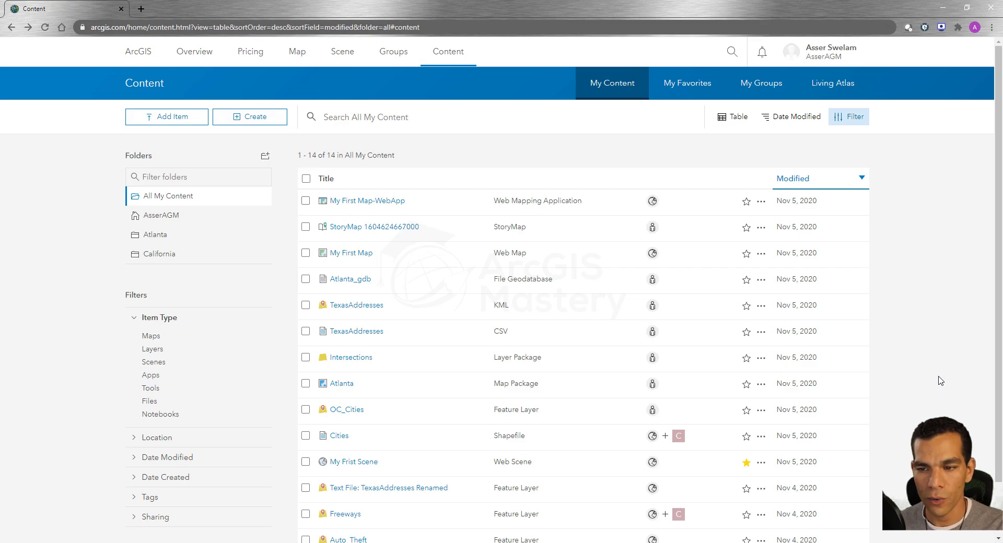
Open the My First Map-WebApp item in a new tab and open its Configure App page in another tab.
{"action": "right_click", "coordinate": [380, 208]}
{"action": "left_click", "coordinate": [399, 214]}
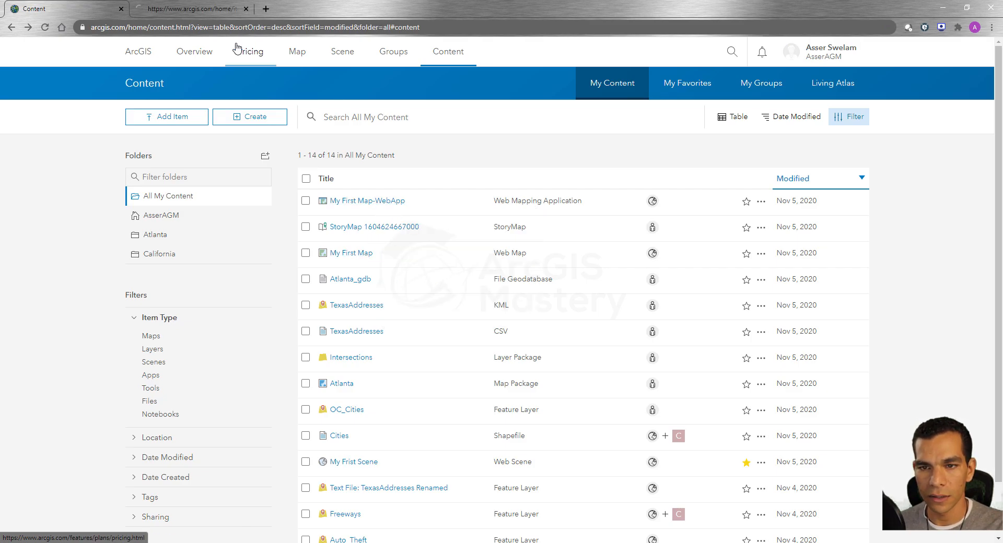
{"action": "left_click", "coordinate": [214, 11]}
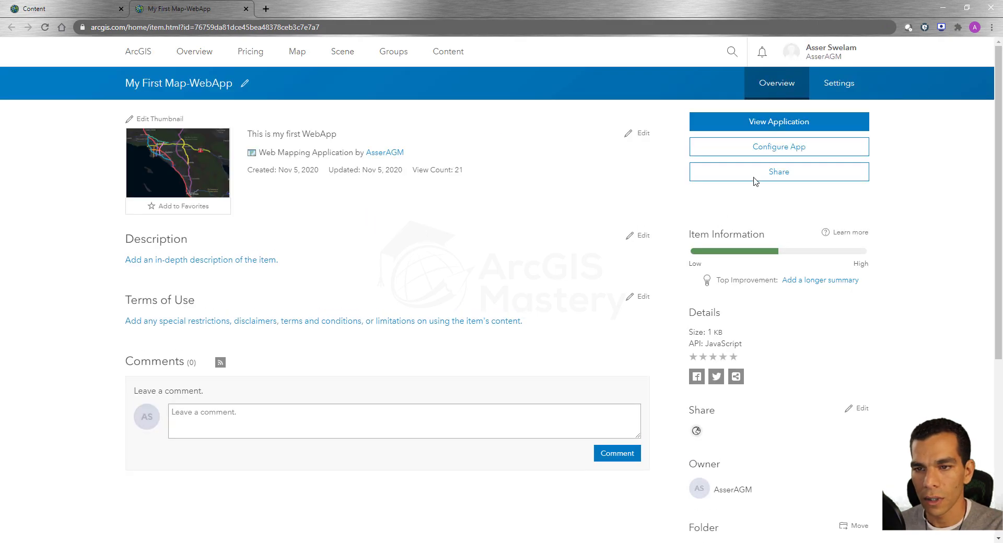
{"action": "right_click", "coordinate": [780, 149]}
{"action": "left_click", "coordinate": [828, 157]}
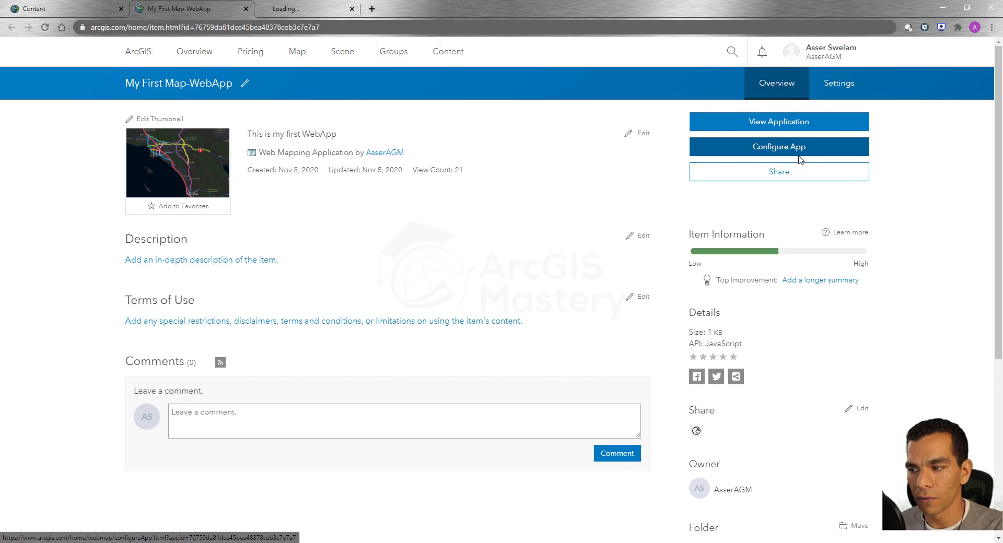
{"action": "left_click", "coordinate": [313, 9]}
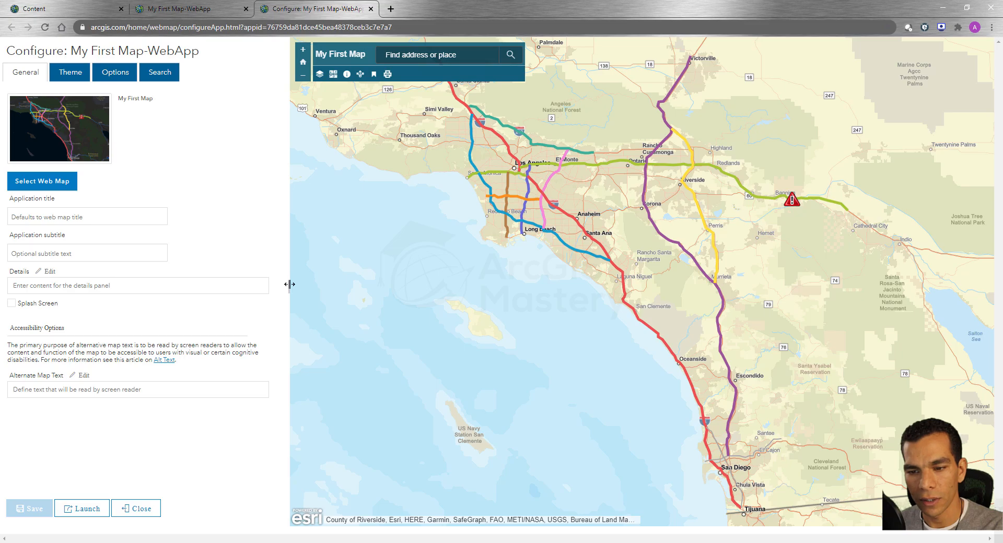
{"action": "mouse_move", "coordinate": [289, 284]}
{"action": "left_mouse_down"}
{"action": "mouse_move", "coordinate": [3, 280]}
{"action": "mouse_move", "coordinate": [200, 279]}
{"action": "mouse_move", "coordinate": [112, 282]}
{"action": "mouse_move", "coordinate": [211, 279]}
{"action": "mouse_move", "coordinate": [284, 292]}
{"action": "left_mouse_up"}
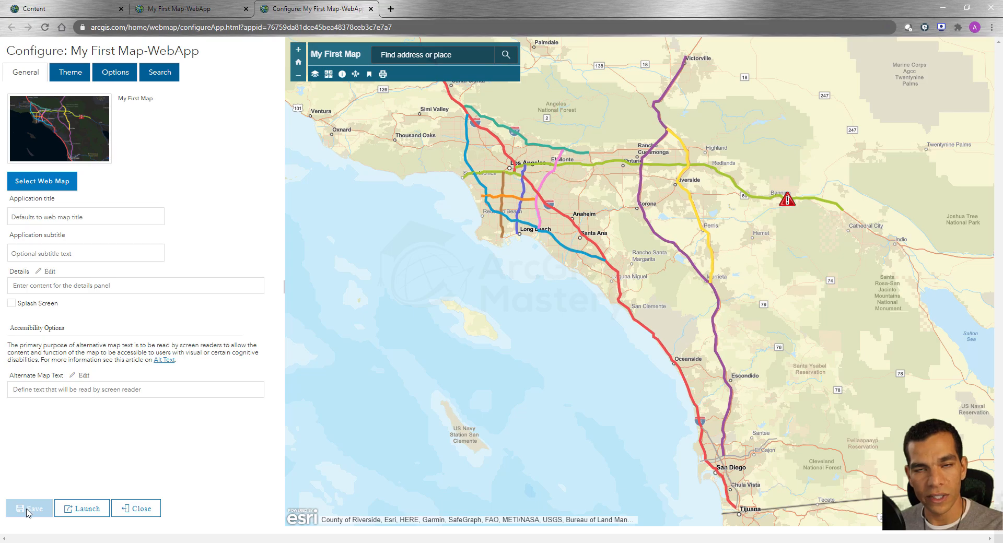
Launch the web app in its own tab to view it, then return to its configuration page.
{"action": "left_click", "coordinate": [74, 510]}
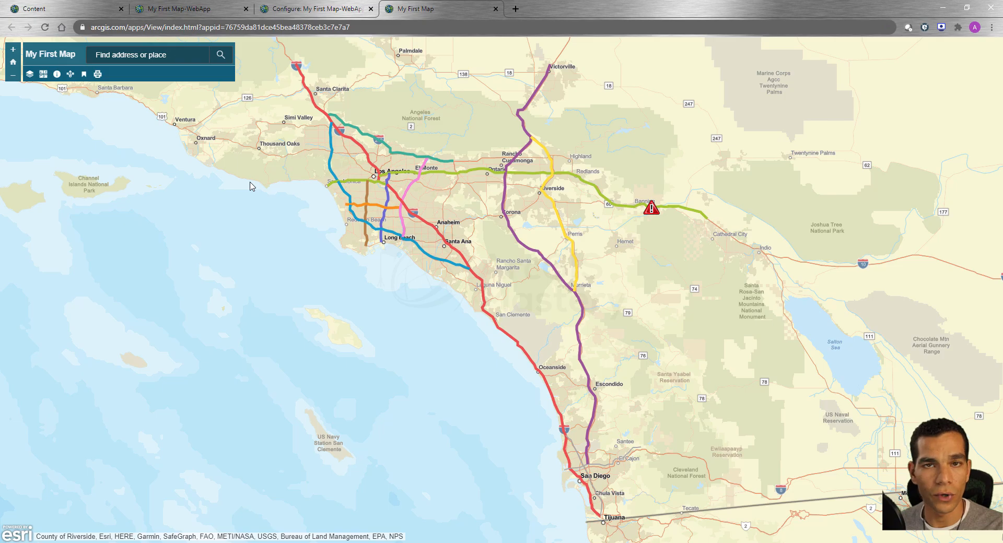
{"action": "left_click", "coordinate": [313, 9]}
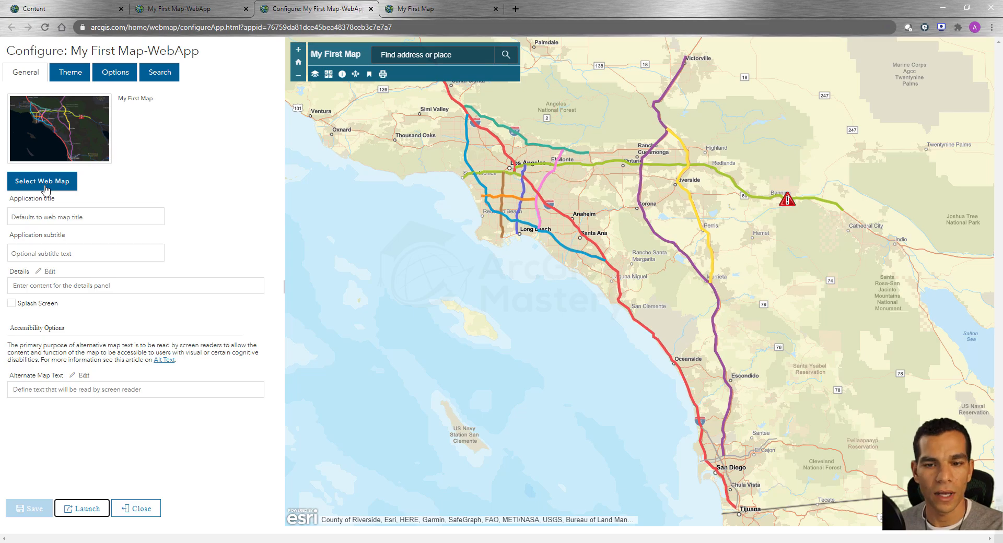
{"action": "left_click", "coordinate": [57, 8]}
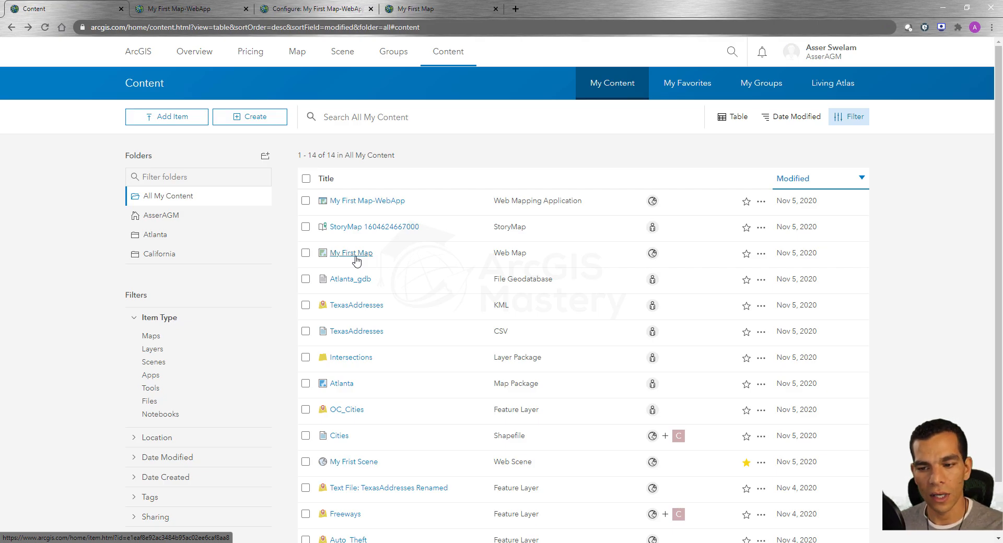
{"action": "left_click", "coordinate": [418, 8]}
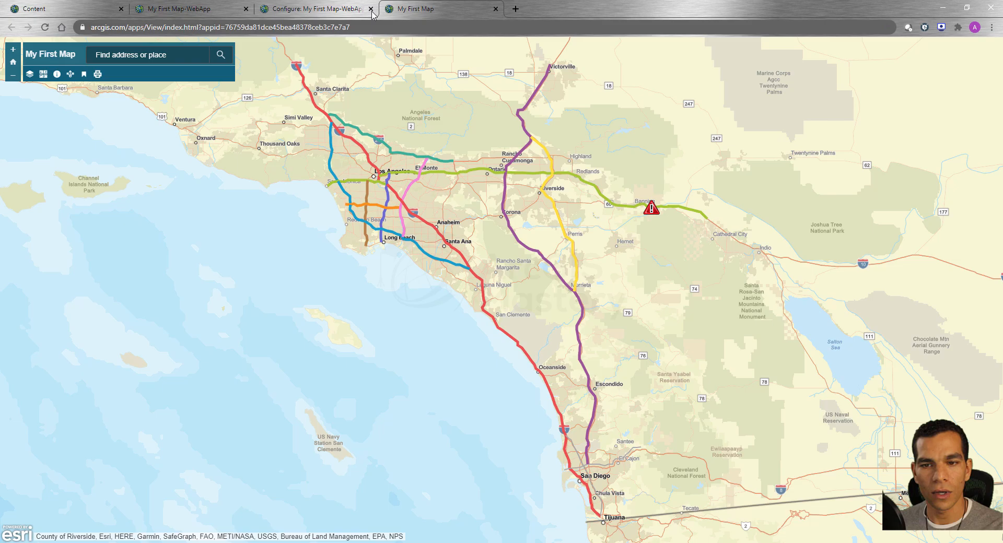
{"action": "left_click", "coordinate": [339, 11]}
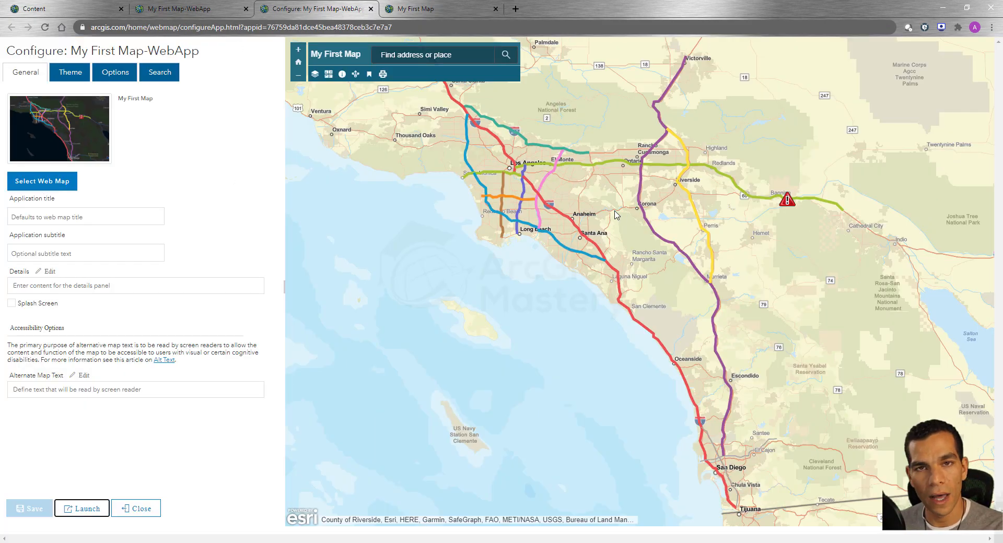
Set the application title to "My First WebApp" and save the configuration.
{"action": "left_click", "coordinate": [78, 218]}
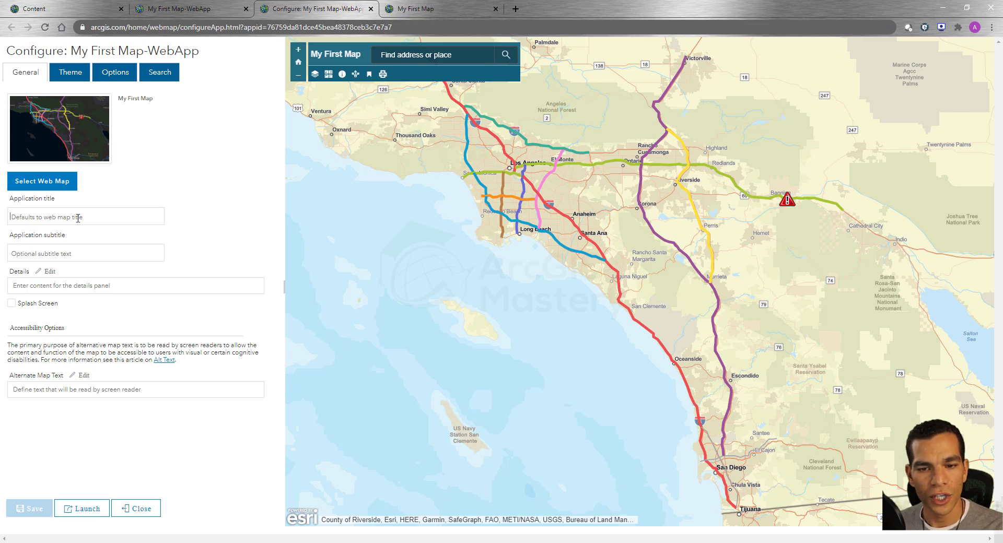
{"action": "left_click_drag", "start_coordinate": [360, 54], "coordinate": [327, 55]}
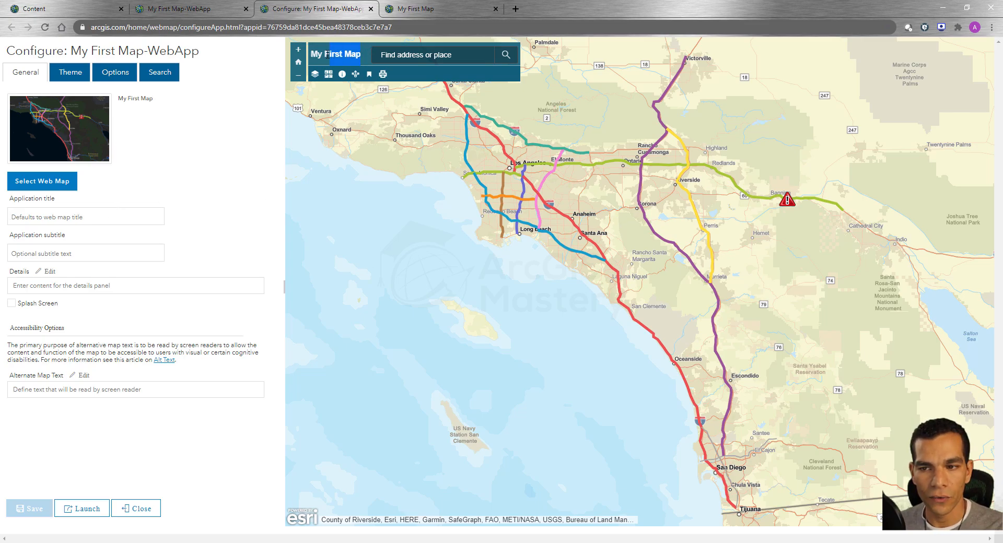
{"action": "left_click", "coordinate": [155, 175]}
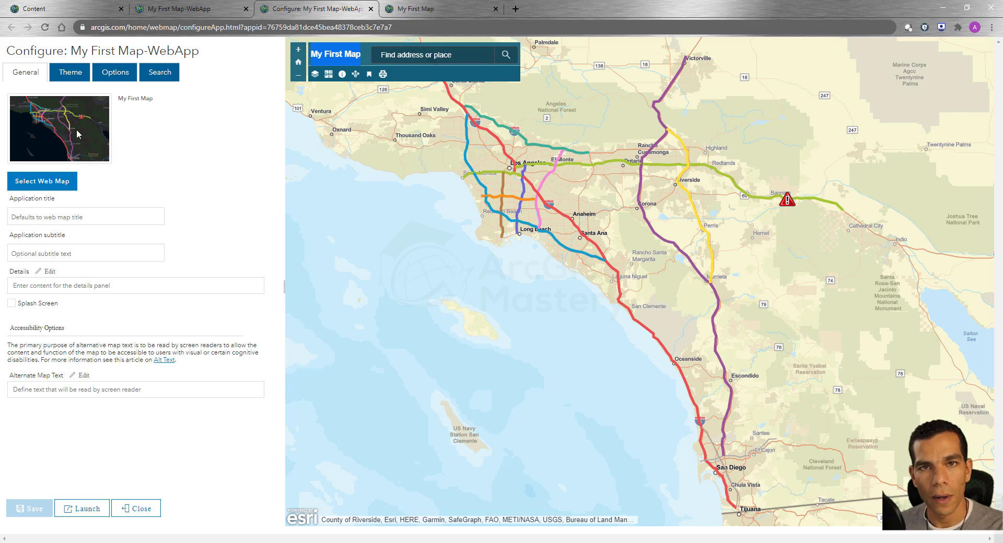
{"action": "left_click", "coordinate": [83, 215]}
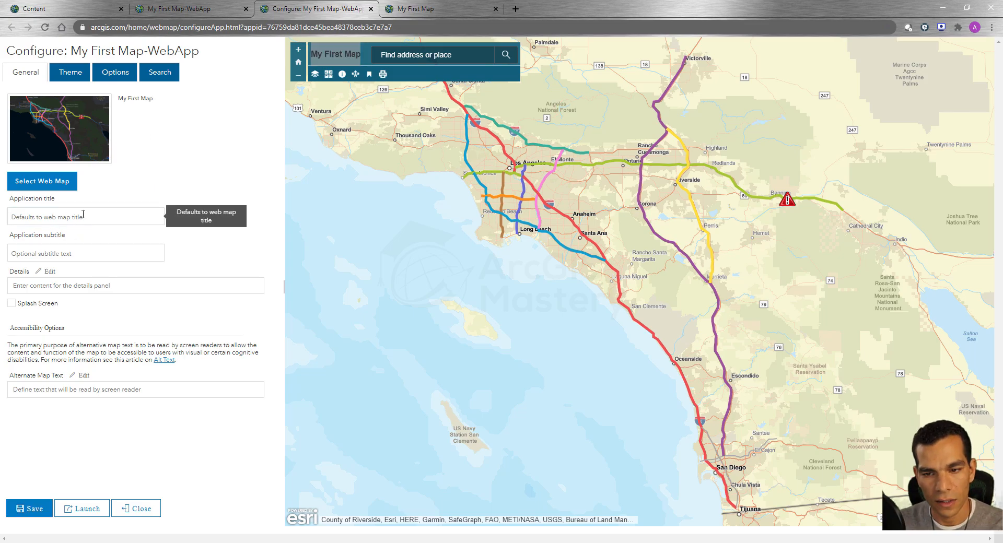
{"action": "type", "text": "My First WebApp"}
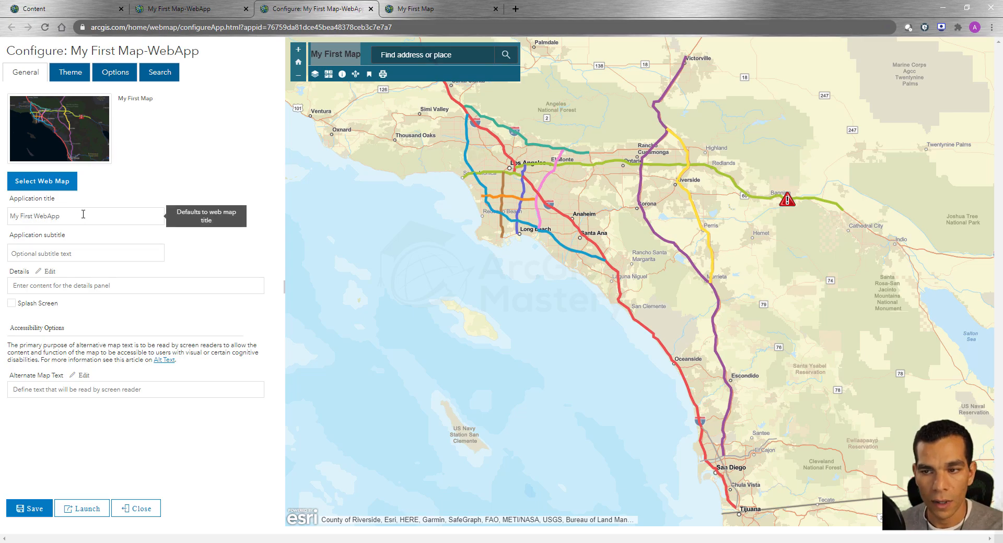
{"action": "left_click", "coordinate": [36, 512]}
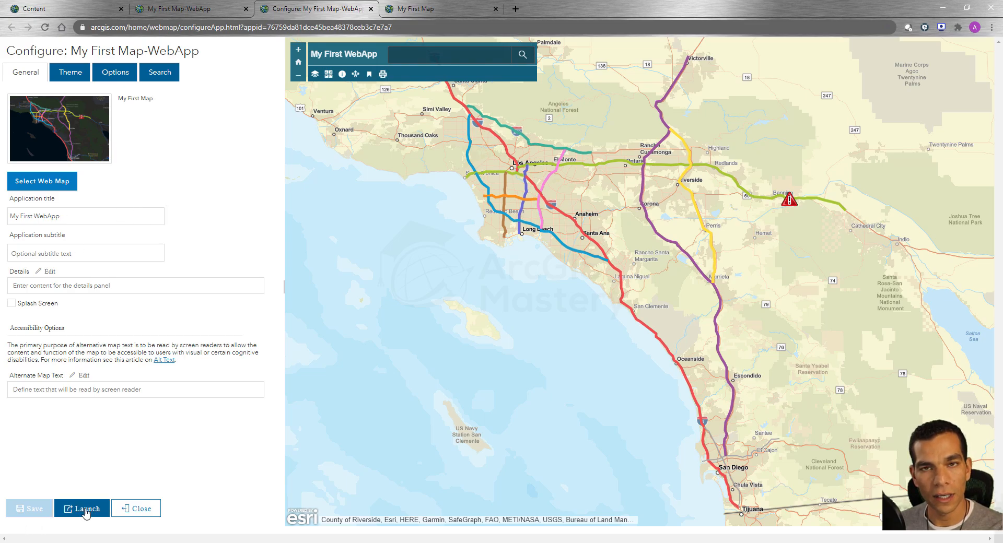
Reload the launched web app to check its title, and return to the configuration page.
{"action": "left_click", "coordinate": [421, 11]}
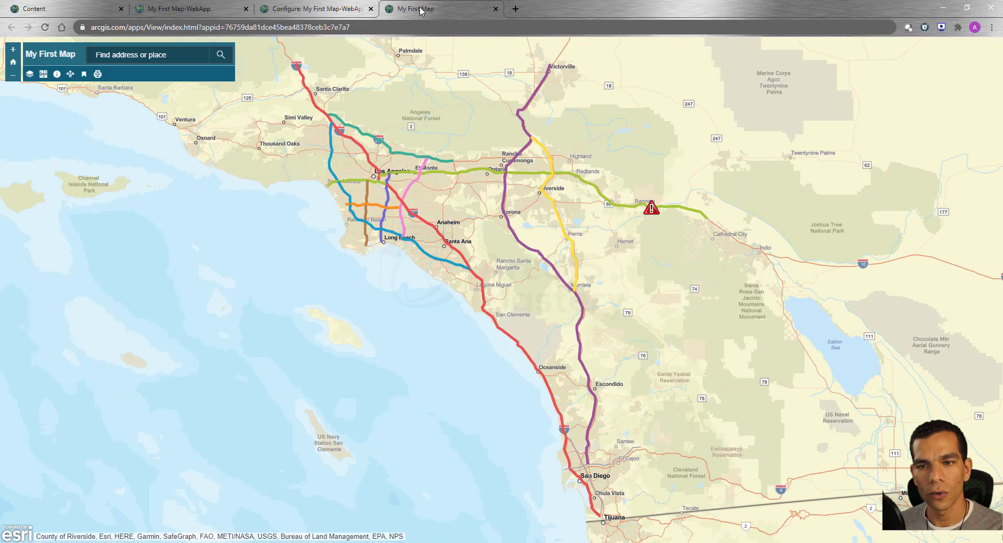
{"action": "left_click", "coordinate": [45, 28]}
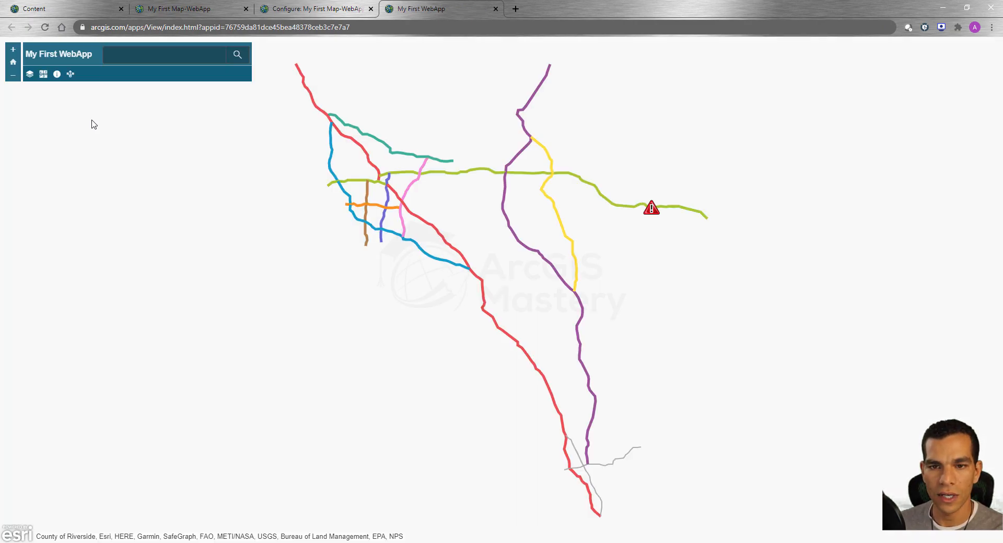
{"action": "left_click", "coordinate": [308, 9]}
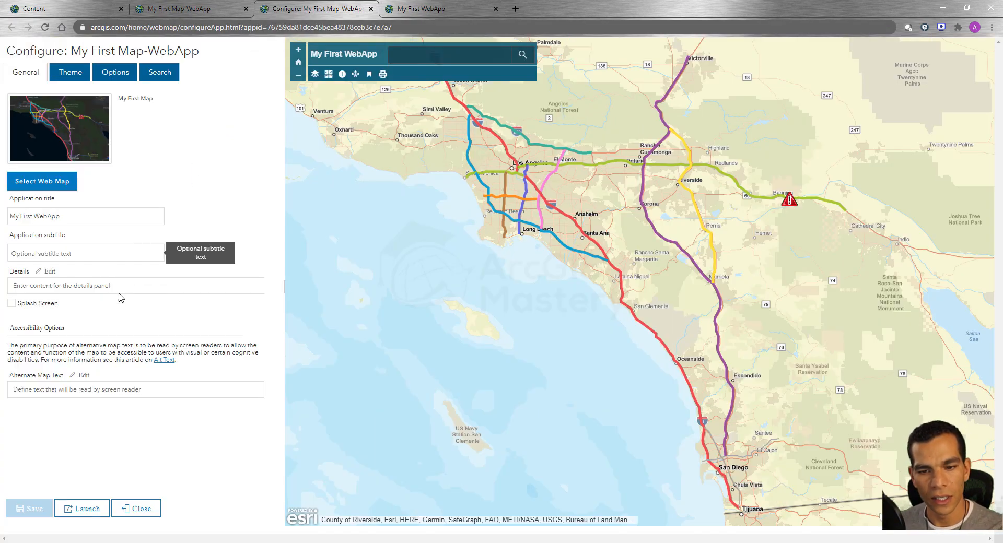
Enter "This is my app details" as the details content, save, and check the Details panel in the preview.
{"action": "left_click", "coordinate": [342, 74]}
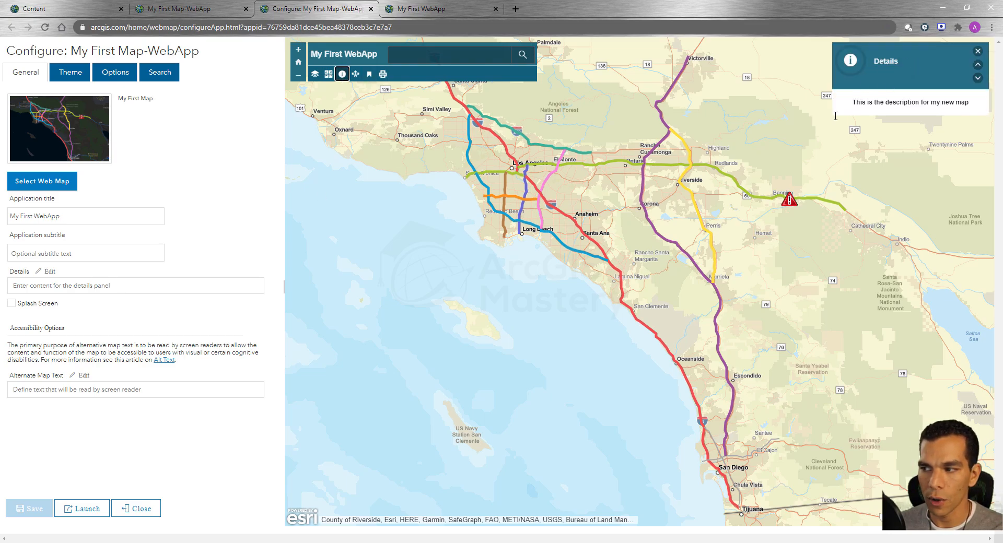
{"action": "left_click", "coordinate": [116, 286]}
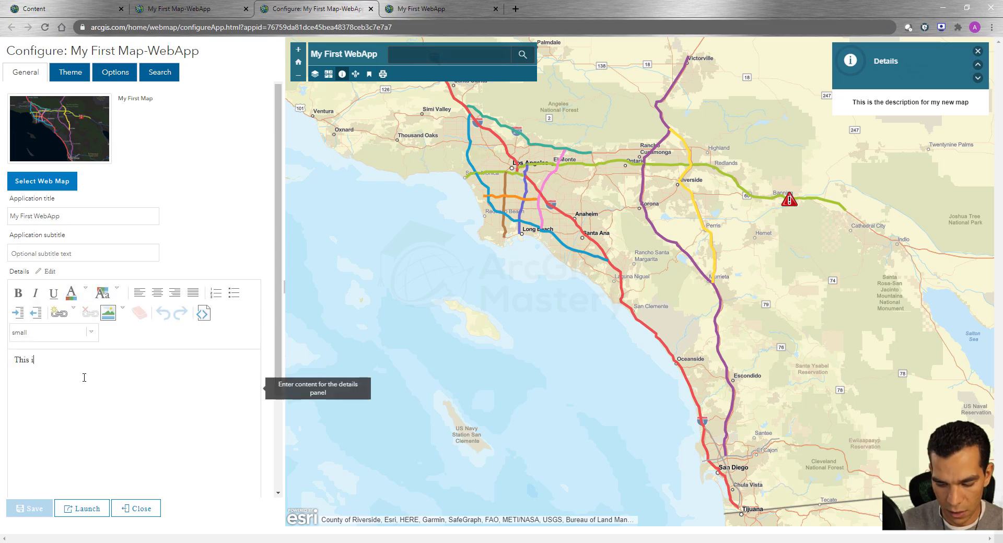
{"action": "type", "text": "This is my app detai"}
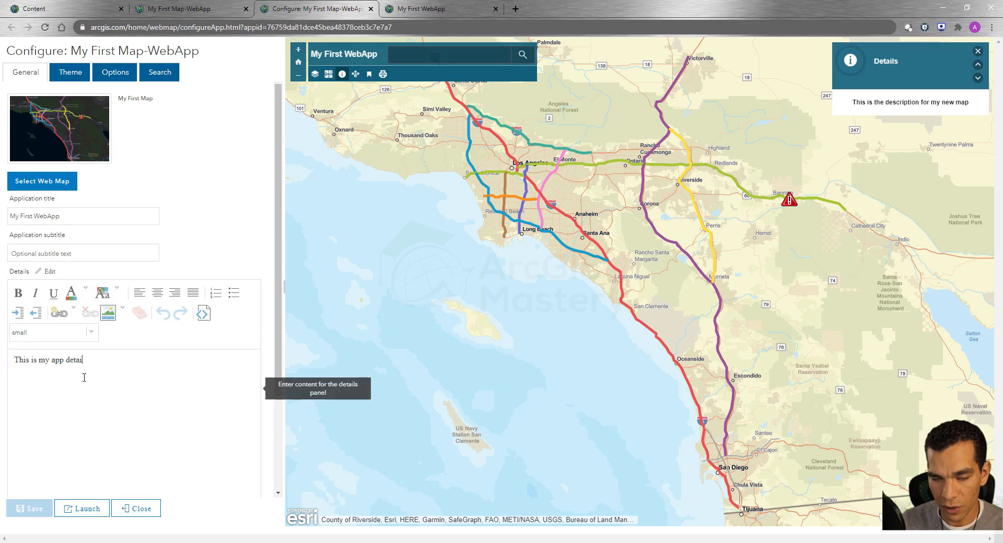
{"action": "type", "text": "ls"}
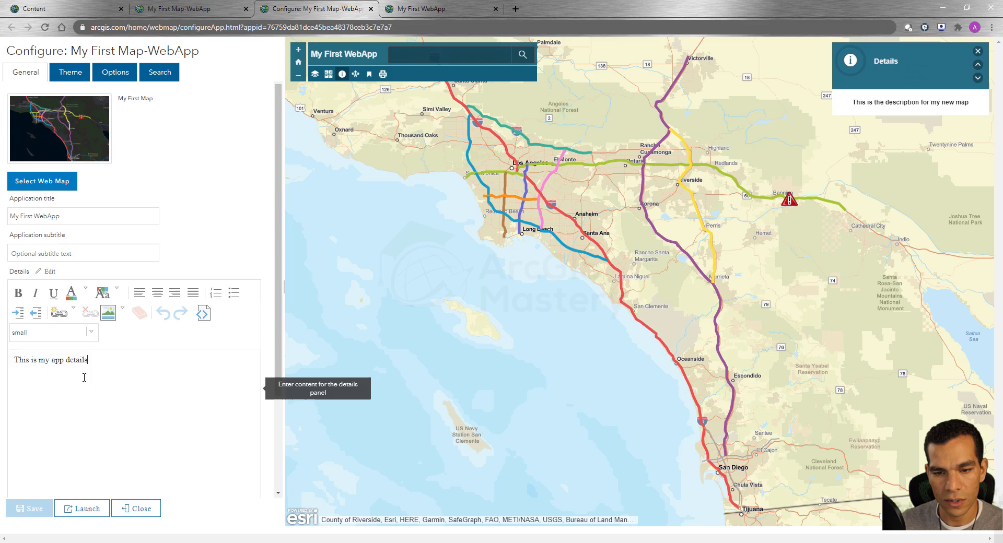
{"action": "left_click", "coordinate": [34, 508]}
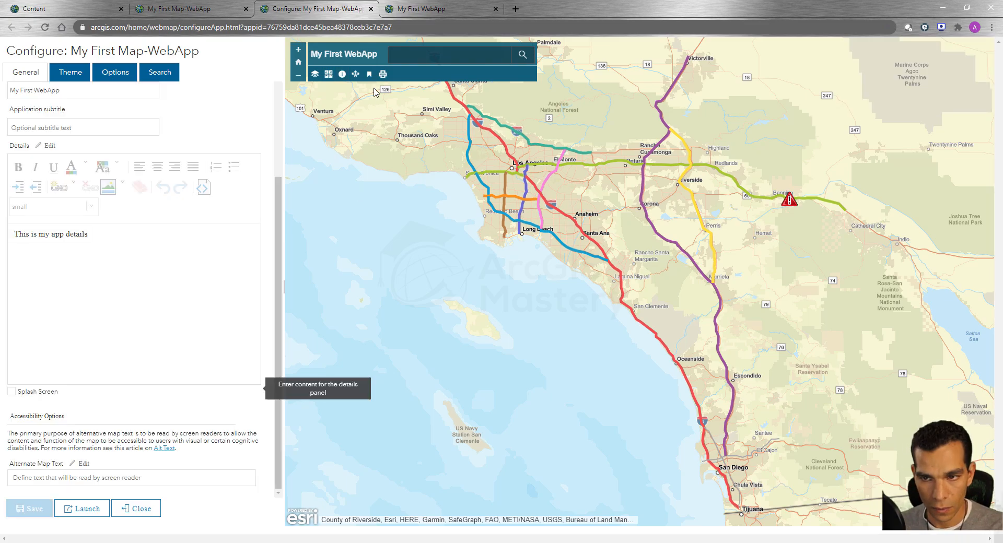
{"action": "left_click", "coordinate": [342, 73]}
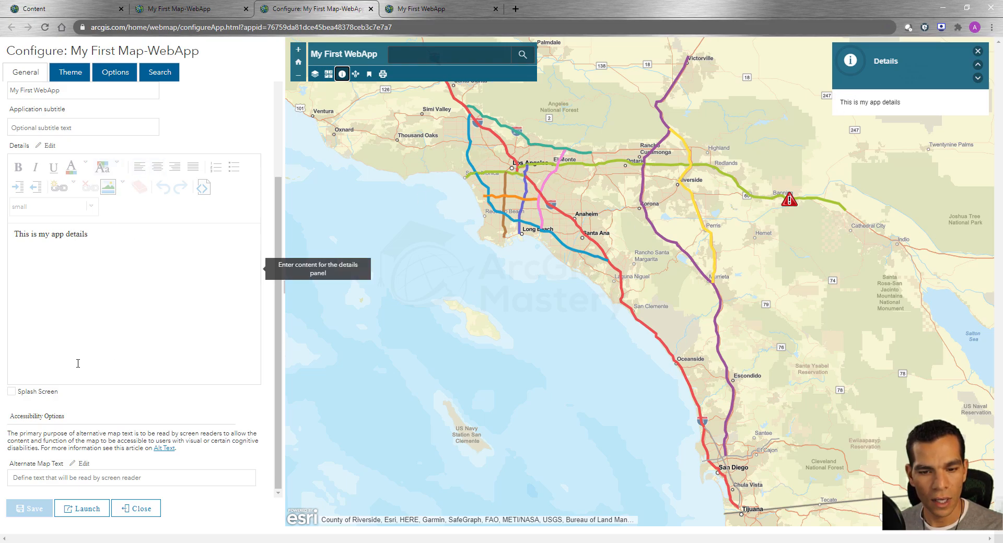
Enable the splash screen with the title "Welcome" and the content text "Hello to my new WebApp".
{"action": "left_click", "coordinate": [11, 393]}
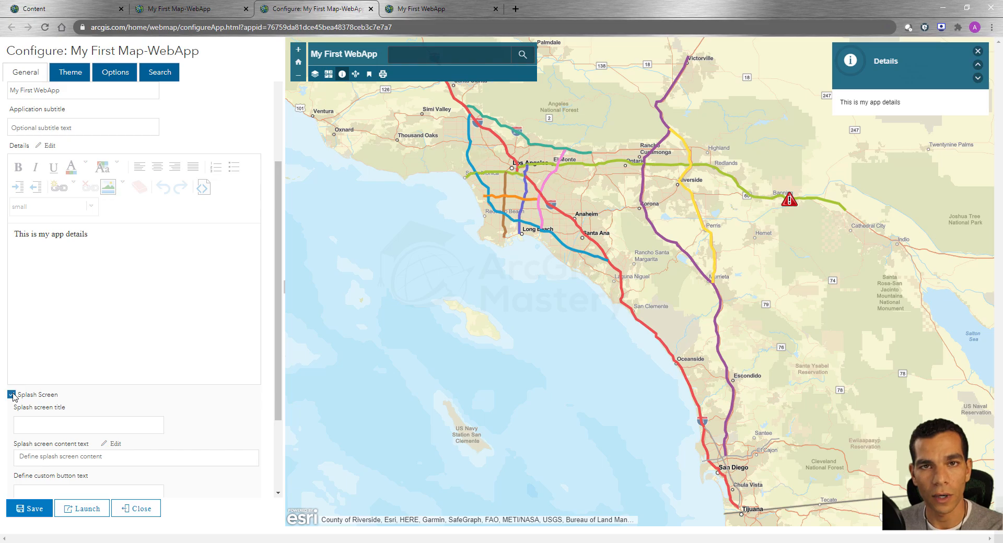
{"action": "scroll", "coordinate": [70, 343], "scroll_direction": "down", "scroll_amount": 2}
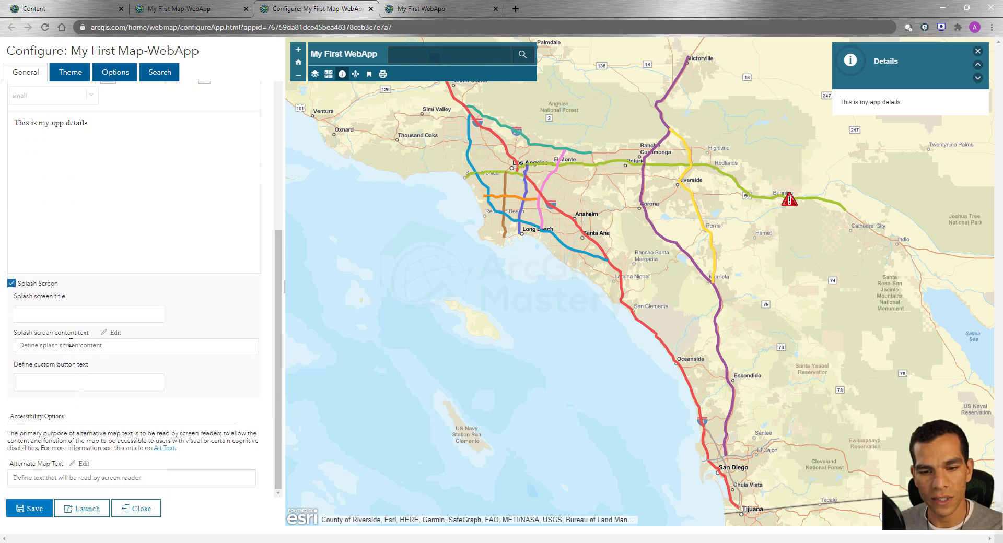
{"action": "left_click", "coordinate": [68, 317]}
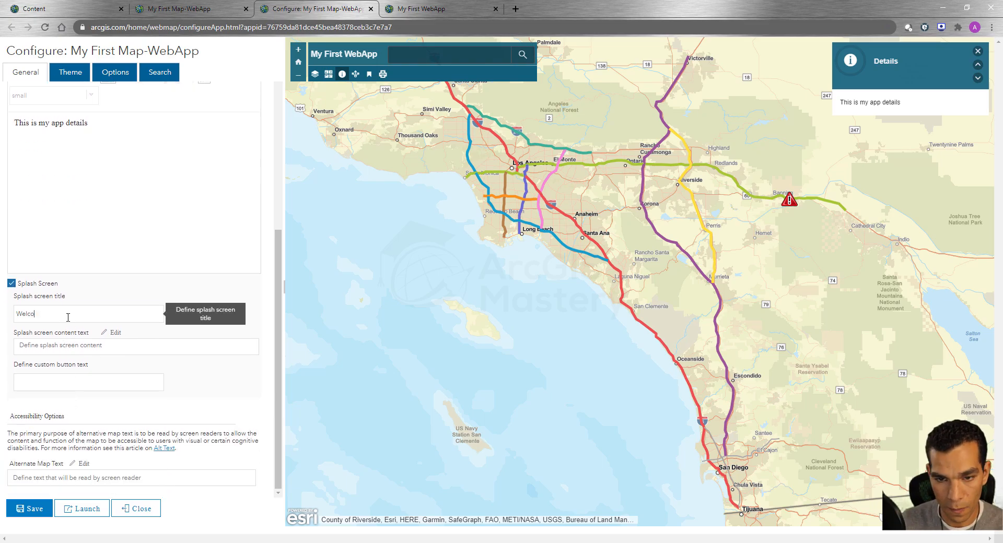
{"action": "left_click", "coordinate": [76, 344]}
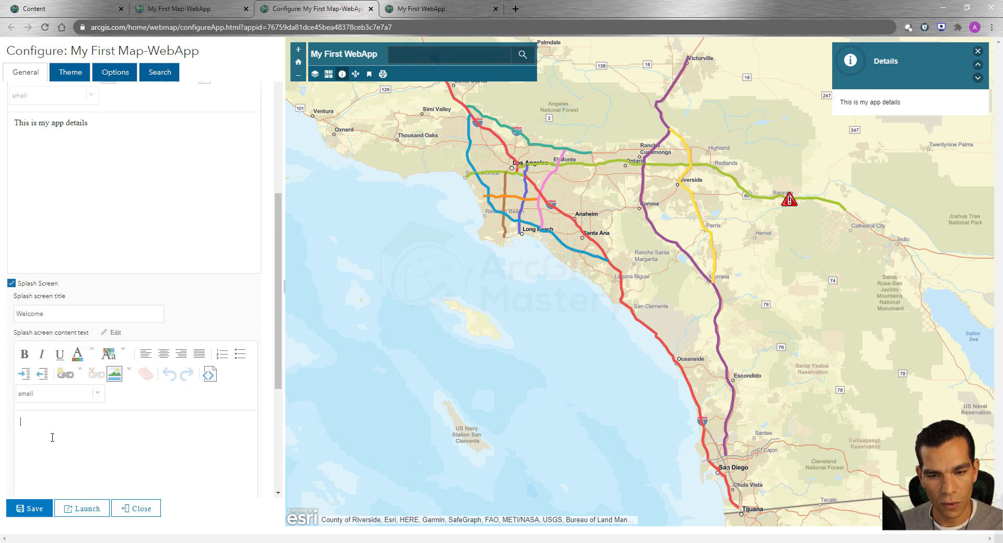
{"action": "scroll", "coordinate": [52, 437], "scroll_direction": "down", "scroll_amount": 1}
{"action": "type", "text": "Hello to my new WebApp"}
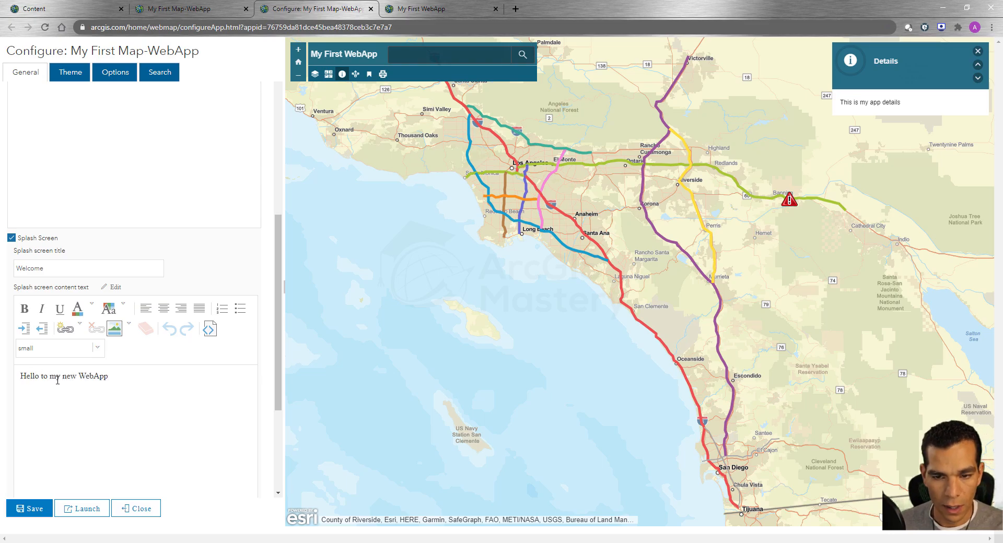
Set the splash screen's custom button text to "Close", save, and dismiss the splash screen in the preview.
{"action": "scroll", "coordinate": [55, 381], "scroll_direction": "down", "scroll_amount": 3}
{"action": "left_click", "coordinate": [44, 387]}
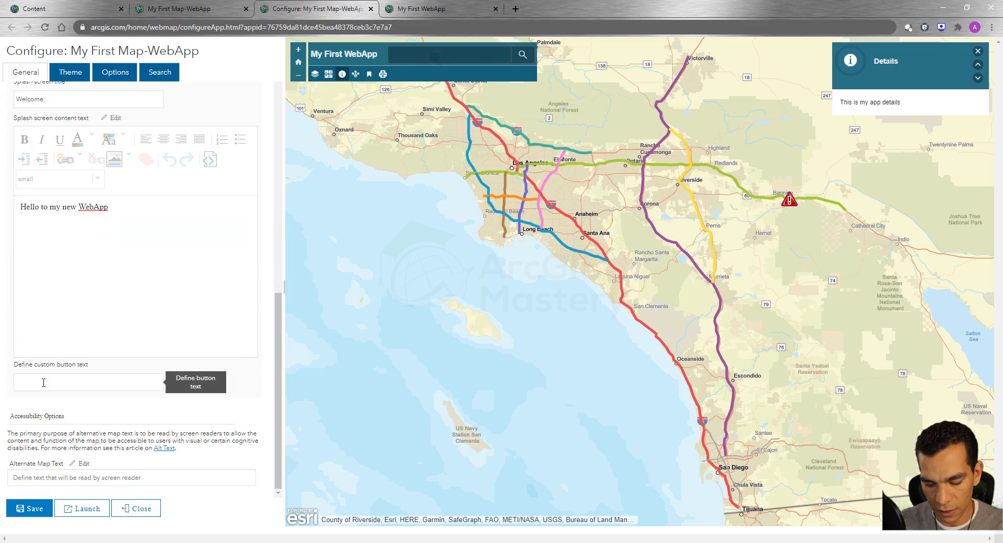
{"action": "type", "text": "Close"}
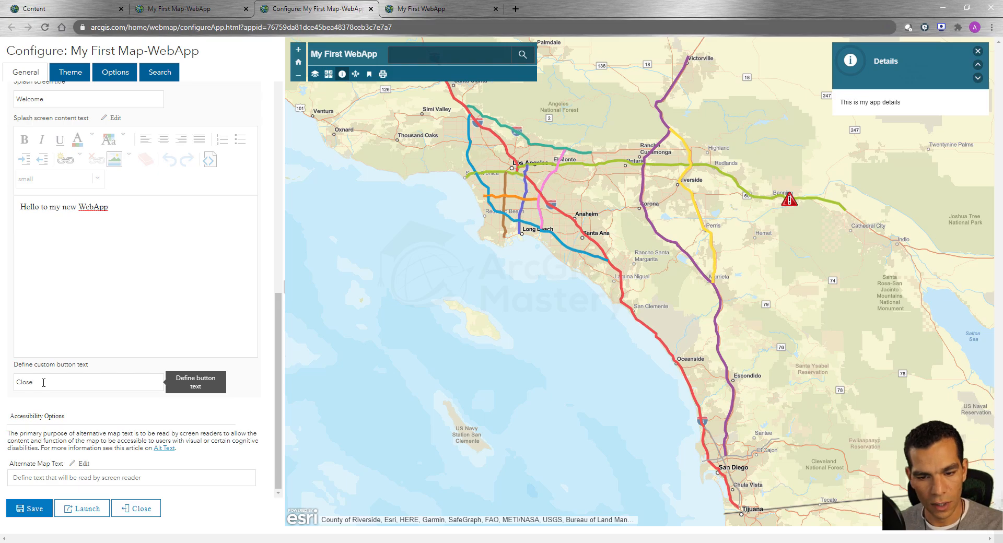
{"action": "left_click", "coordinate": [34, 509]}
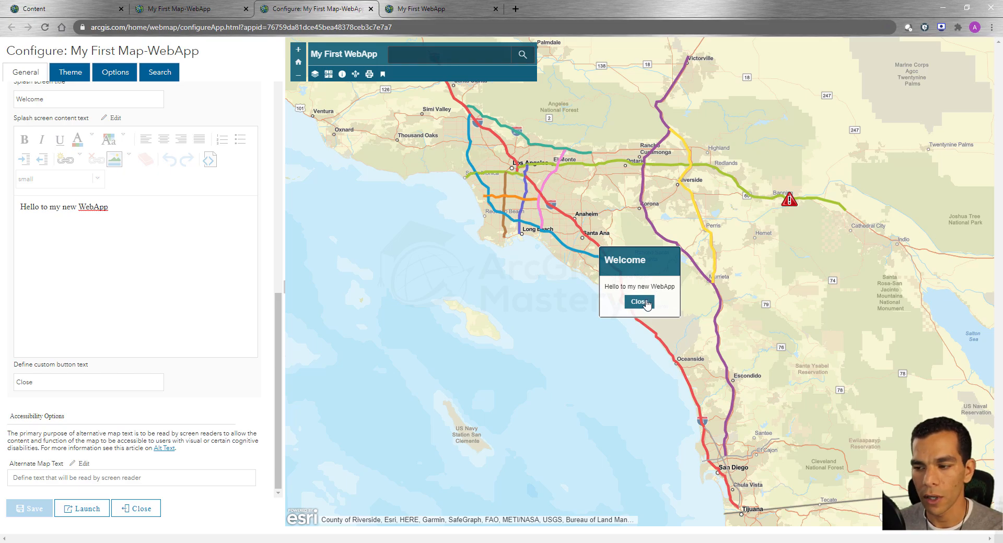
{"action": "left_click", "coordinate": [646, 302]}
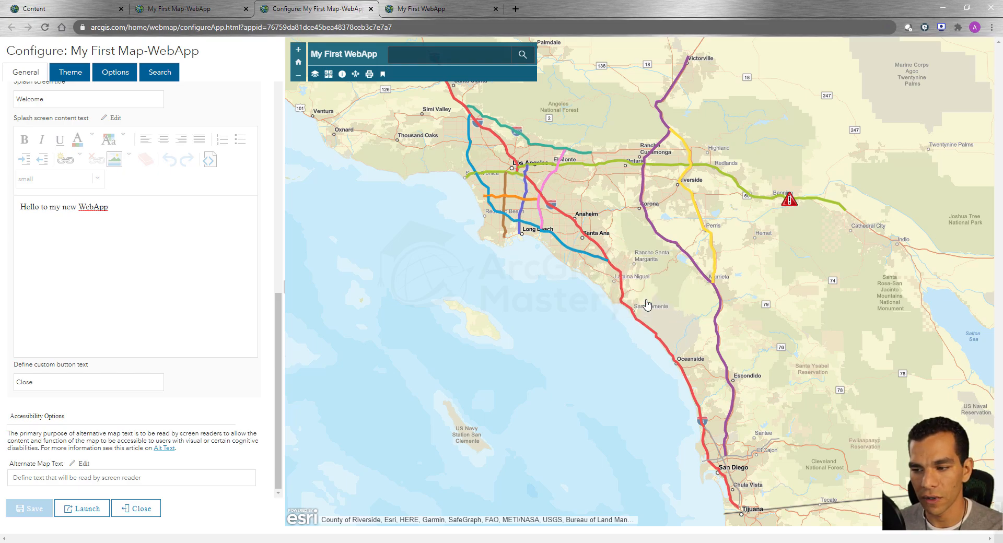
{"action": "left_click_drag", "start_coordinate": [280, 358], "coordinate": [260, 299]}
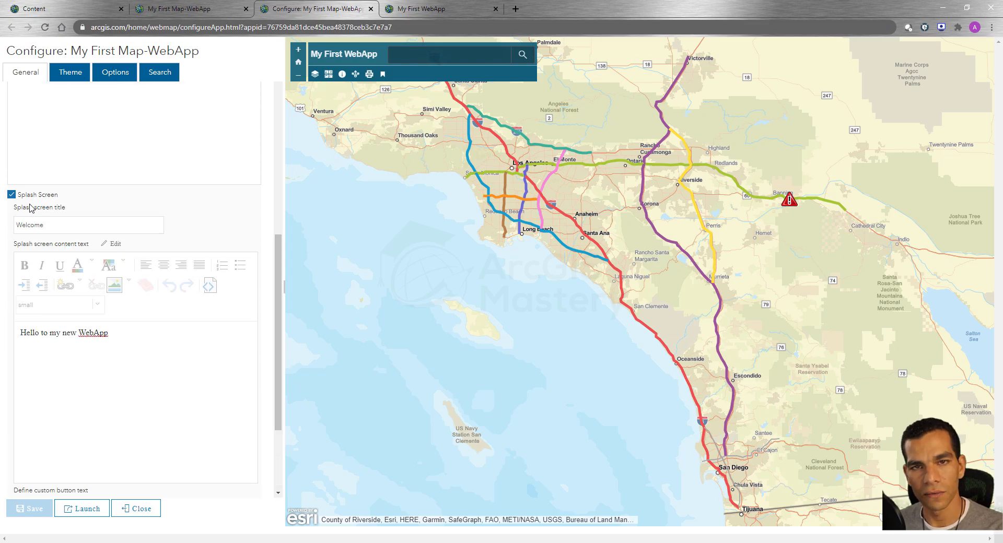
Set the app theme's header color to red (#E60000).
{"action": "scroll", "coordinate": [283, 285], "scroll_direction": "down", "scroll_amount": 3}
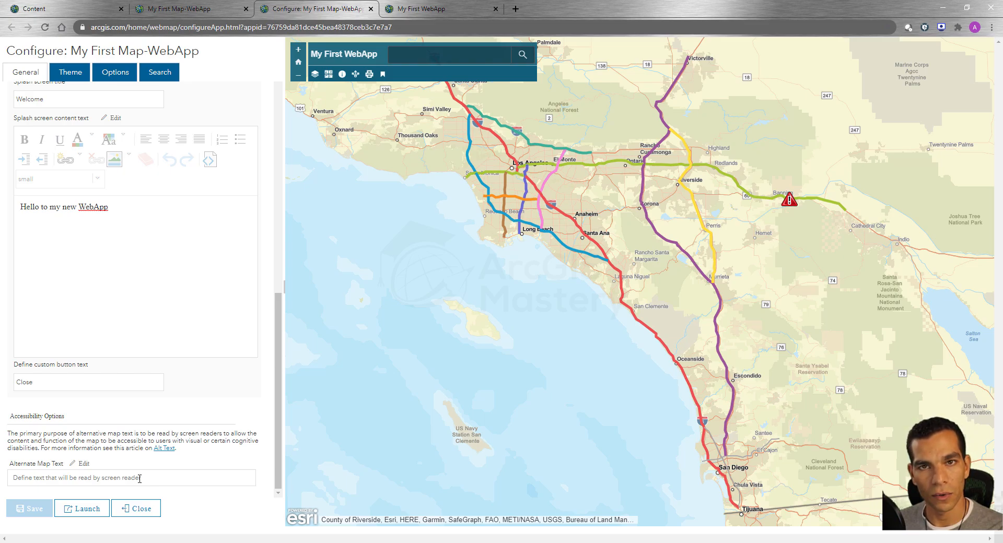
{"action": "scroll", "coordinate": [182, 281], "scroll_direction": "up", "scroll_amount": 5}
{"action": "scroll", "coordinate": [182, 284], "scroll_direction": "up", "scroll_amount": 4}
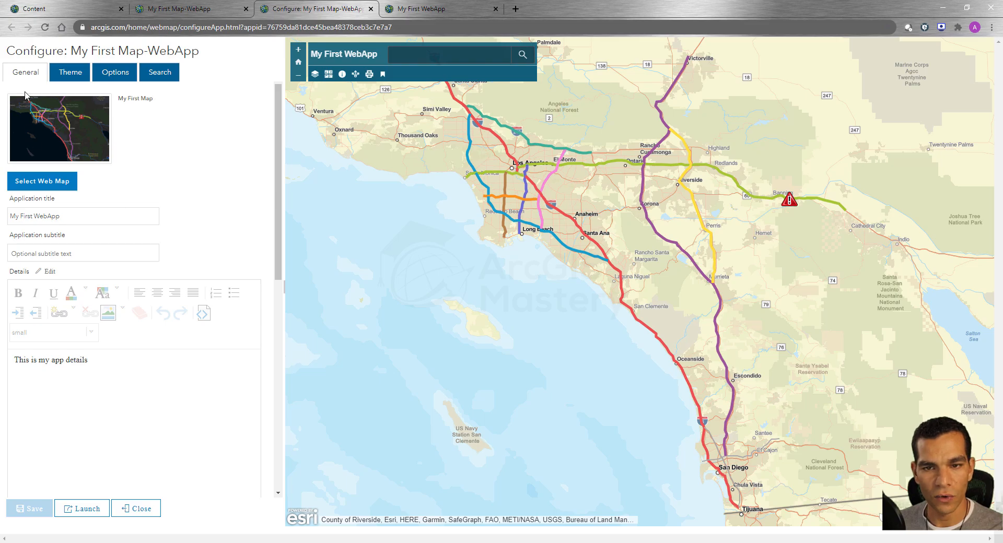
{"action": "left_click", "coordinate": [65, 77]}
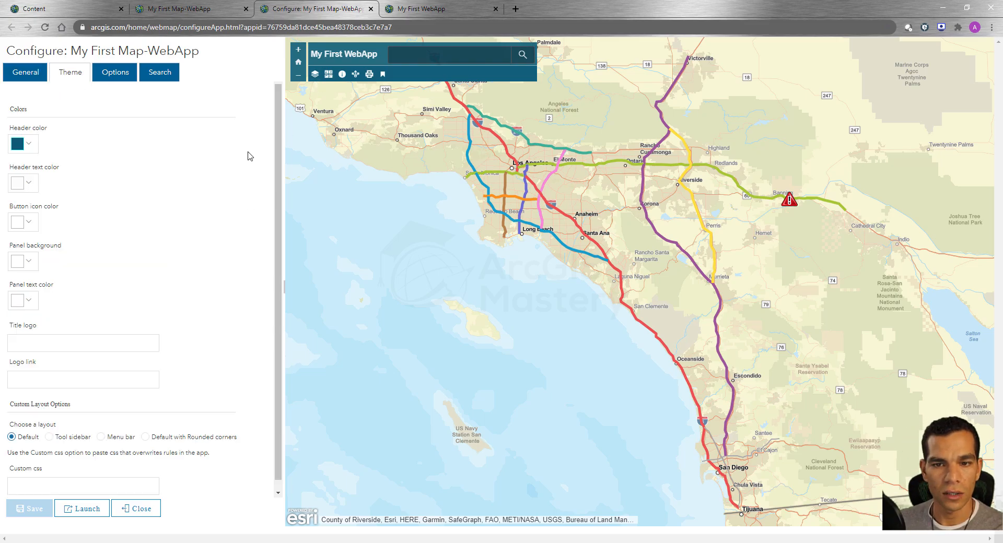
{"action": "left_click", "coordinate": [29, 146]}
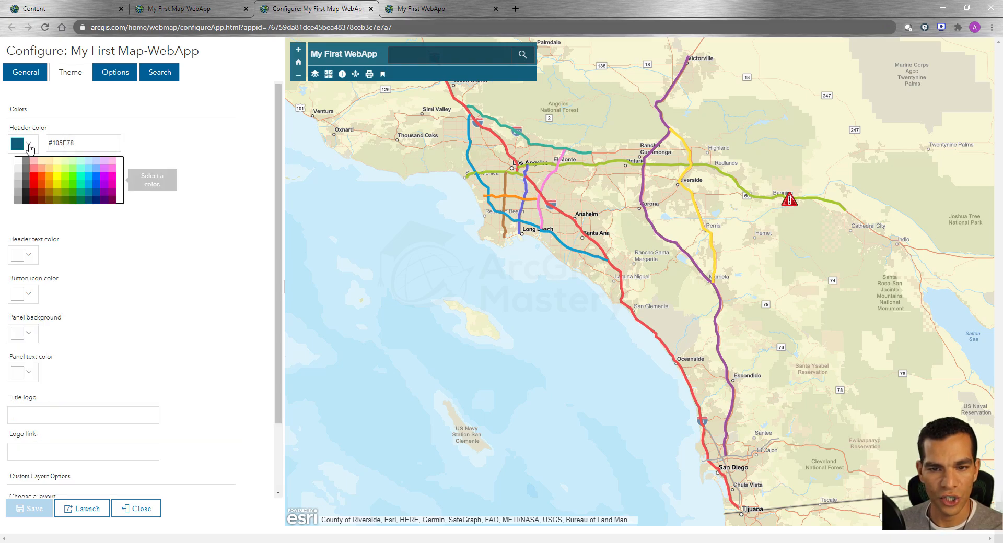
{"action": "left_click", "coordinate": [33, 188]}
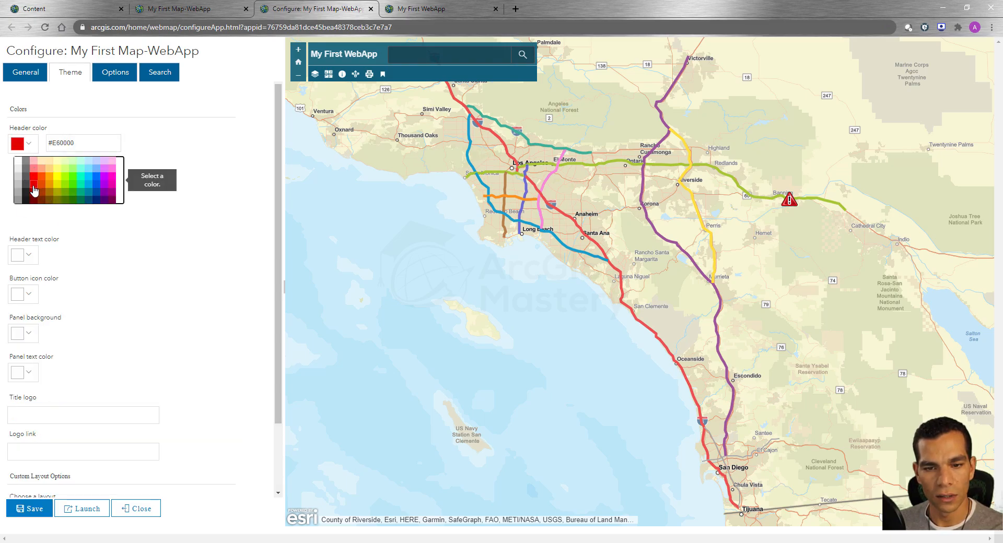
Set the theme's header text color to dark gray and the button icon color to blue.
{"action": "left_click", "coordinate": [29, 255]}
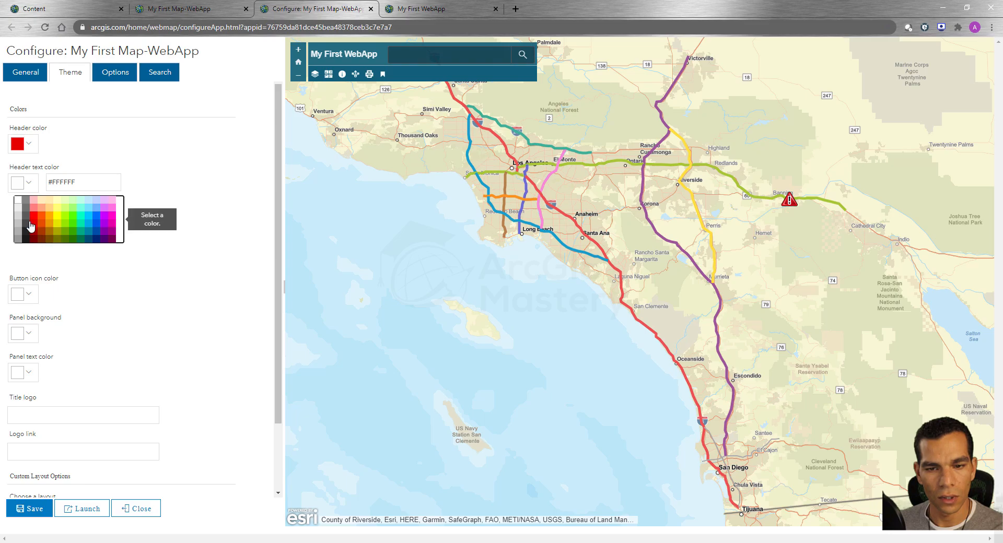
{"action": "left_click", "coordinate": [30, 229]}
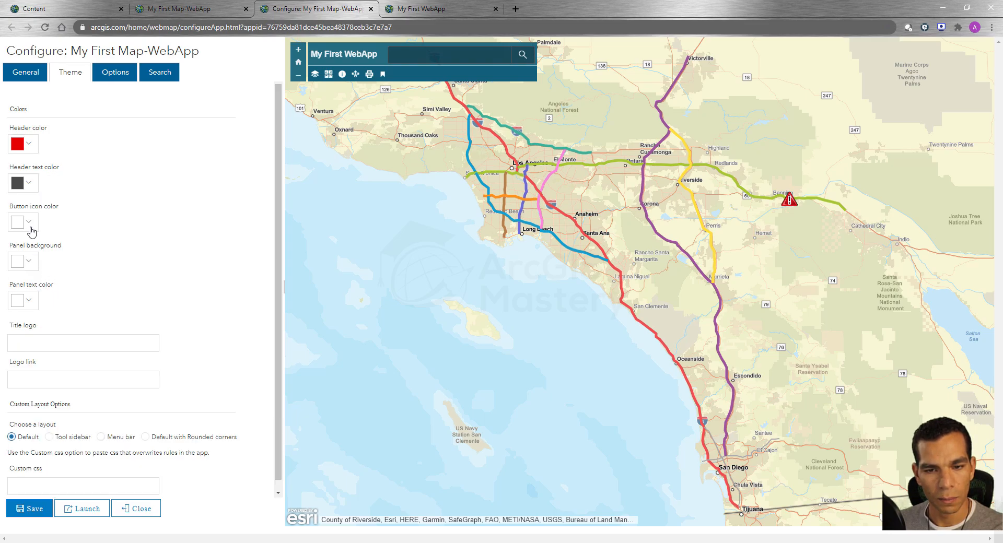
{"action": "left_click", "coordinate": [30, 228]}
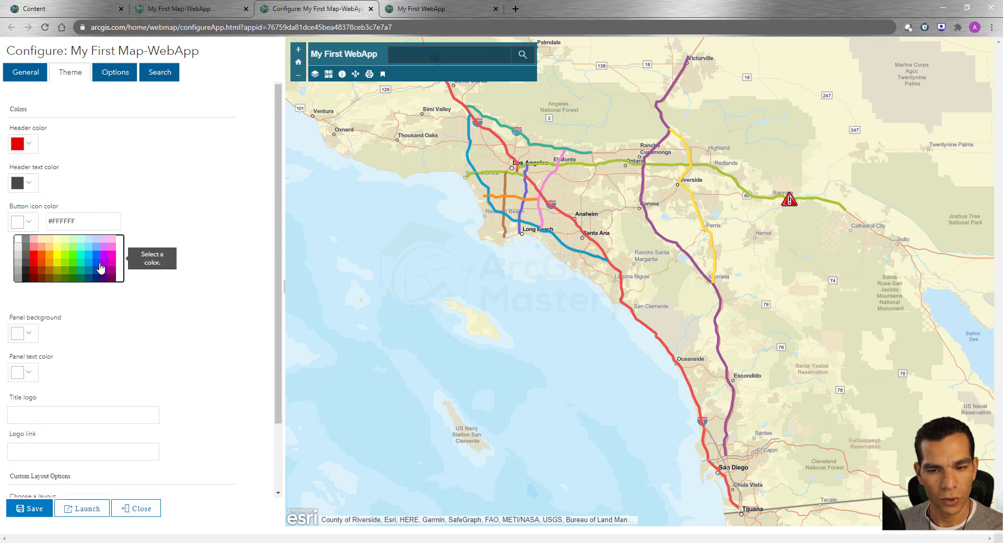
{"action": "left_click", "coordinate": [100, 267]}
{"action": "left_click", "coordinate": [150, 224]}
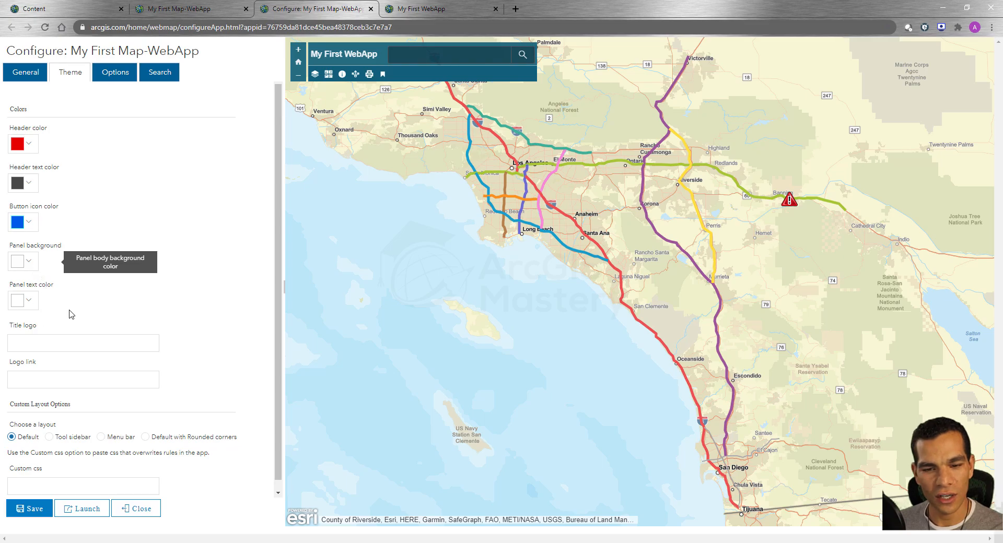
Enter "ArcGISMastery" as the title logo with the copied image URL as its link, and choose the Default with Rounded corners layout.
{"action": "scroll", "coordinate": [95, 299], "scroll_direction": "down", "scroll_amount": 1}
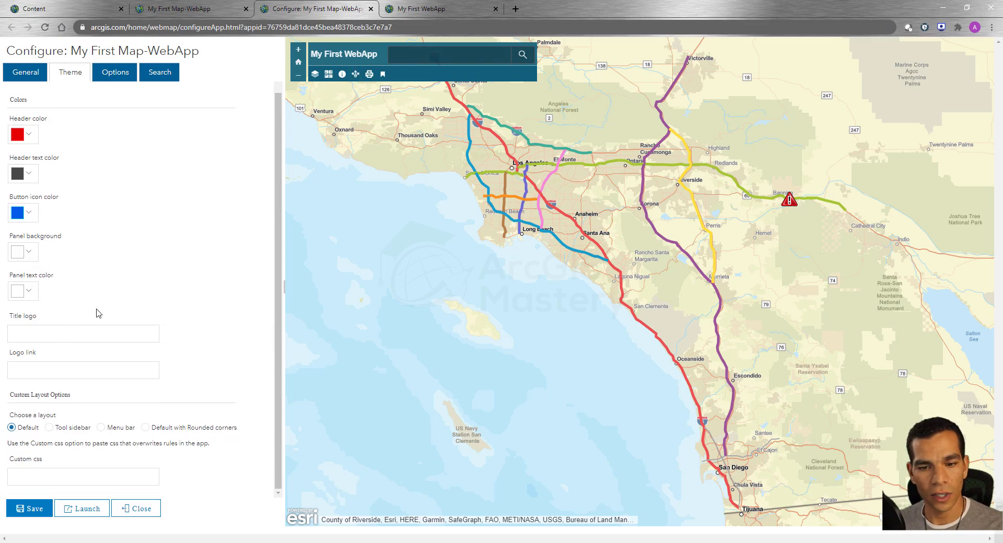
{"action": "left_click", "coordinate": [50, 332]}
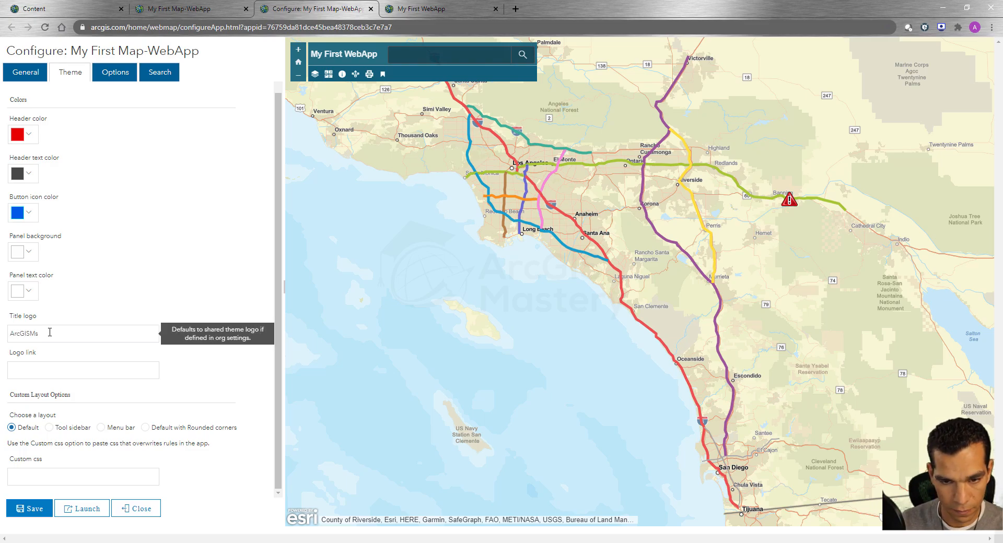
{"action": "type", "text": "ArcGISMaster"}
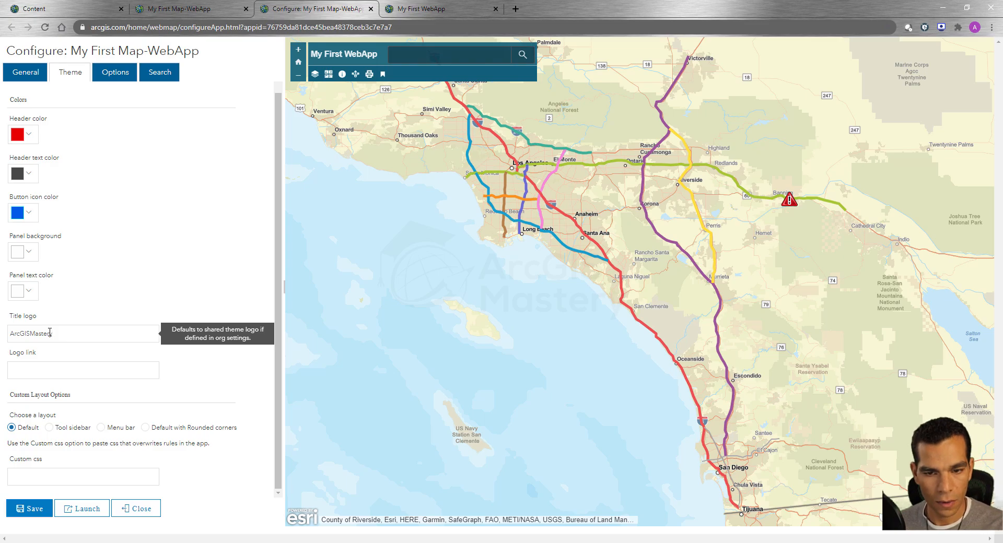
{"action": "type", "text": "y"}
{"action": "left_click", "coordinate": [42, 371]}
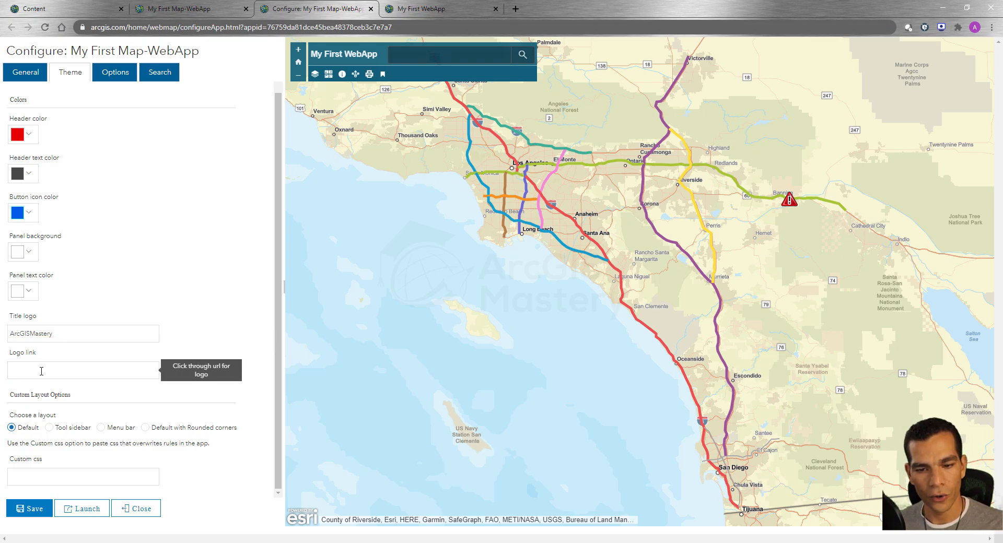
{"action": "key", "text": "ctrl+v"}
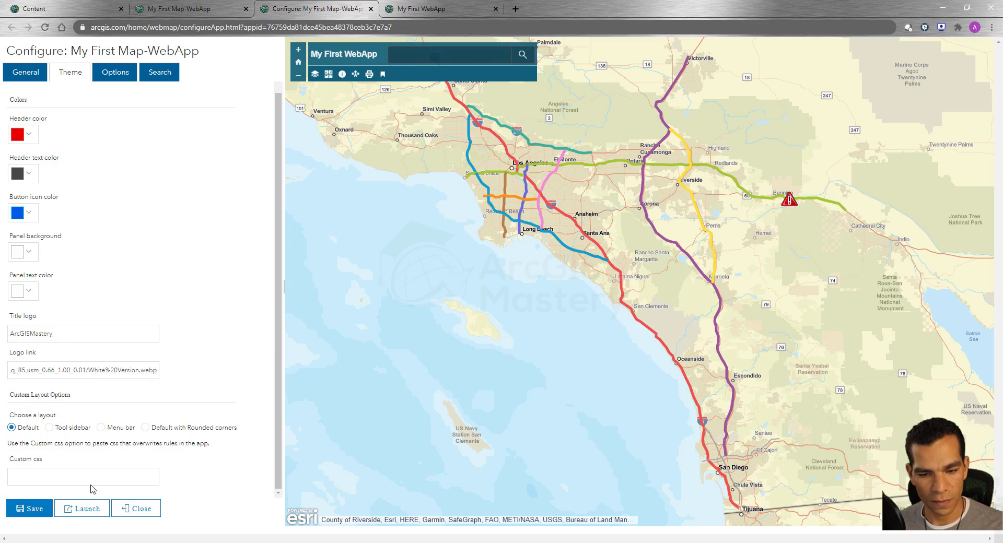
{"action": "left_click", "coordinate": [32, 517]}
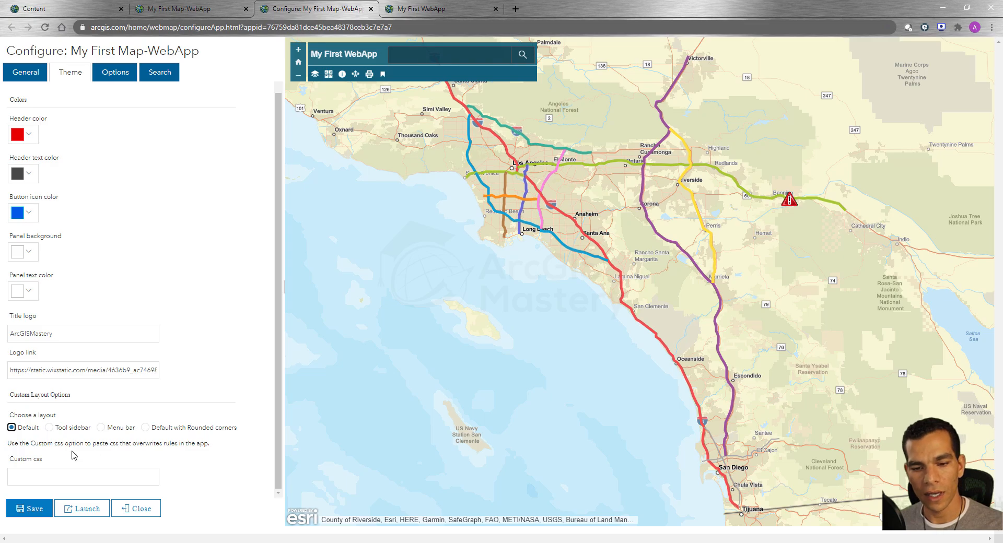
{"action": "left_click", "coordinate": [146, 427]}
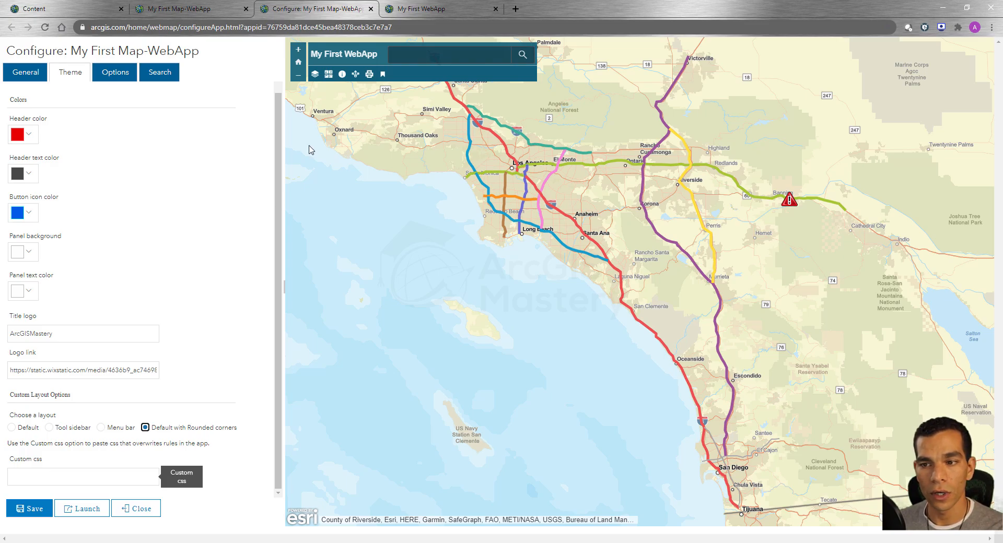
Go to the app's option settings, and view and close a freeway's pop-up in the map preview.
{"action": "left_click", "coordinate": [116, 76]}
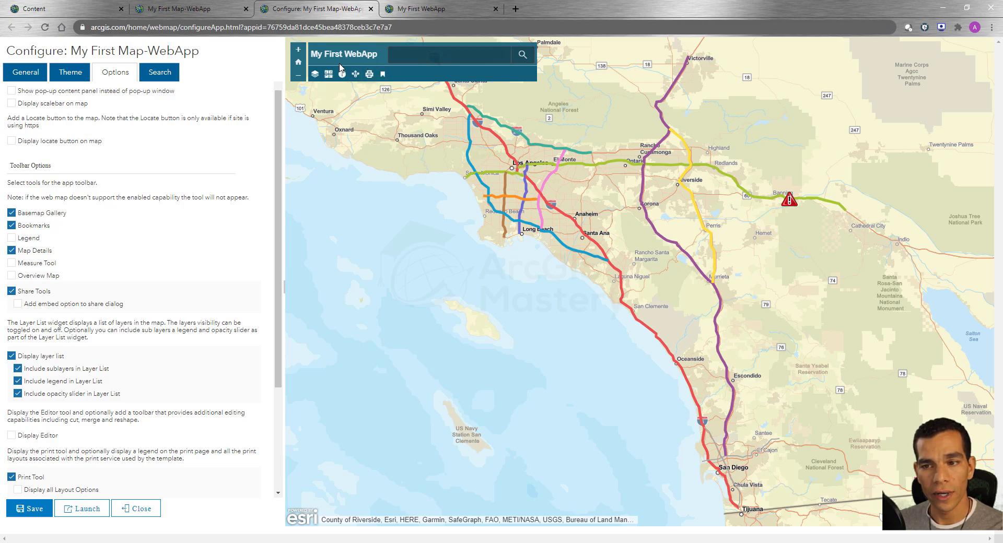
{"action": "scroll", "coordinate": [159, 232], "scroll_direction": "up", "scroll_amount": 1}
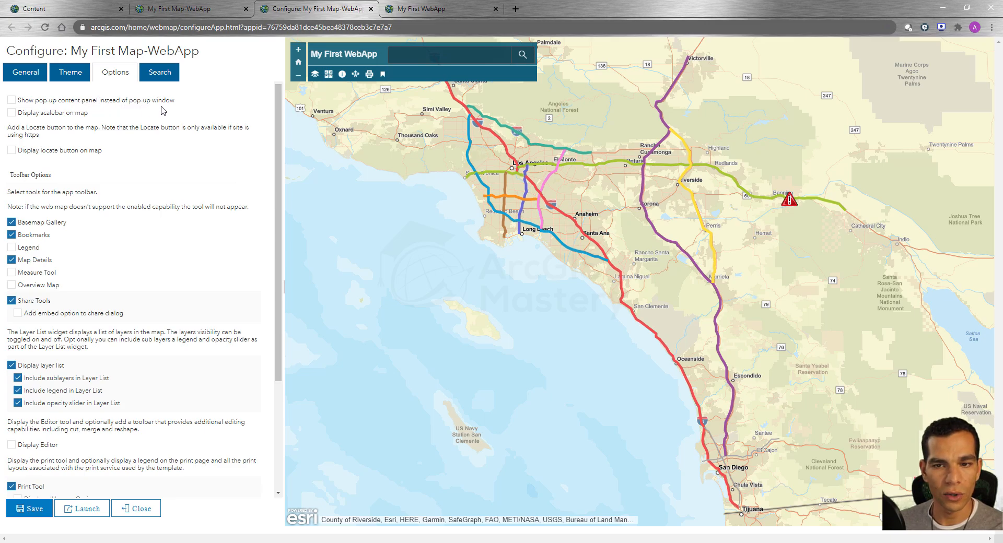
{"action": "left_click", "coordinate": [541, 198]}
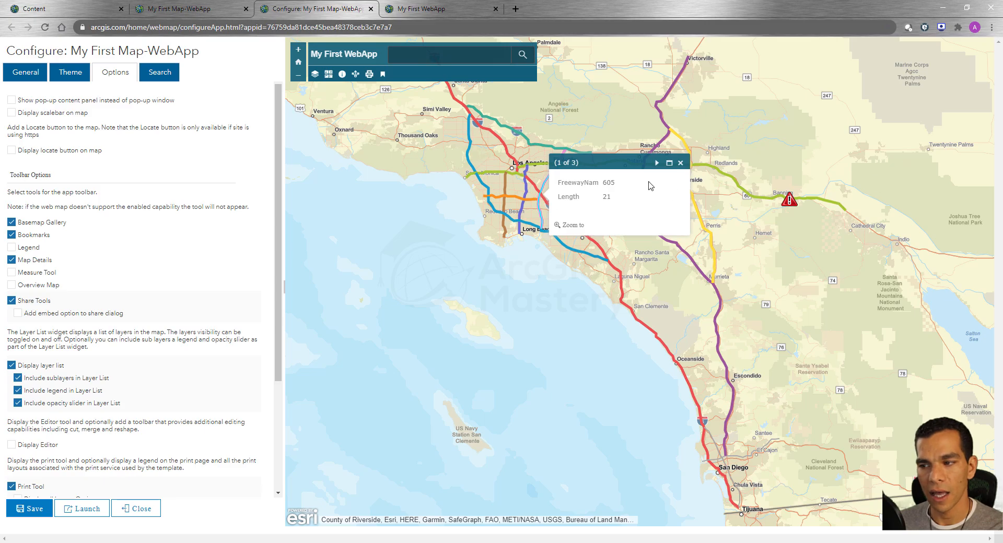
{"action": "left_click", "coordinate": [680, 163]}
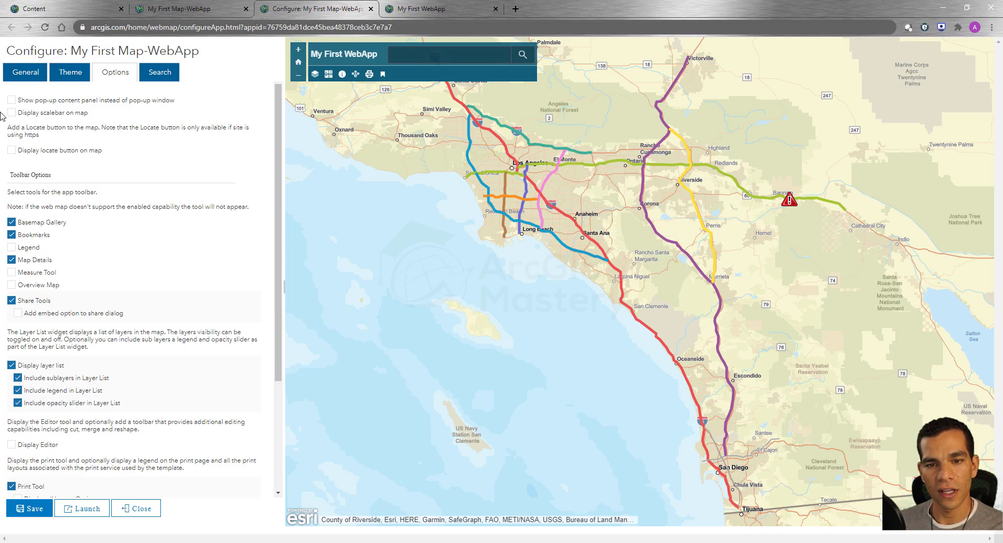
Enable the pop-up content panel, the map scalebar, and the locate button with tracking of users' location.
{"action": "left_click", "coordinate": [11, 99]}
{"action": "left_click", "coordinate": [11, 112]}
{"action": "left_click", "coordinate": [11, 150]}
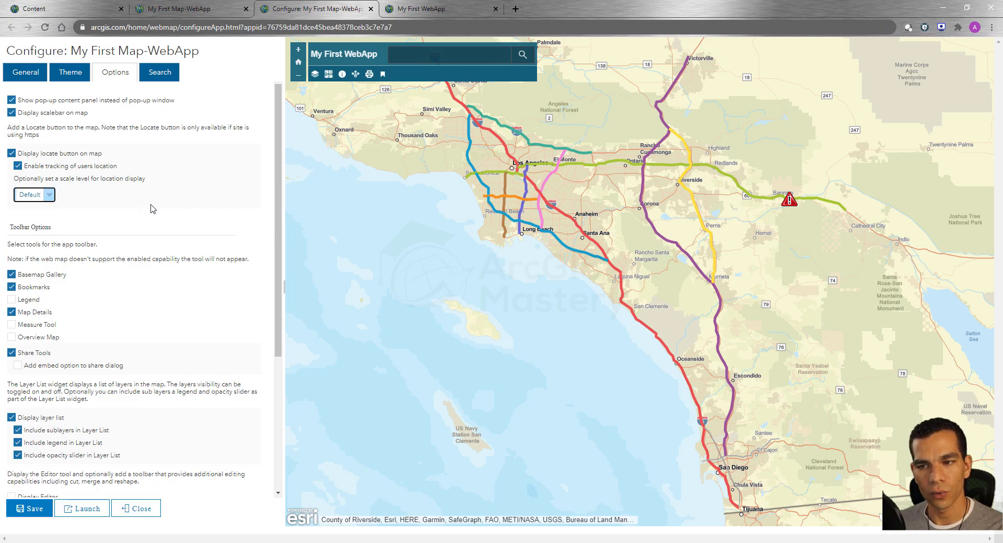
Add the Legend, Measure Tool and Overview Map to the app toolbar, and include the embed option in the share dialog.
{"action": "scroll", "coordinate": [152, 209], "scroll_direction": "down", "scroll_amount": 2}
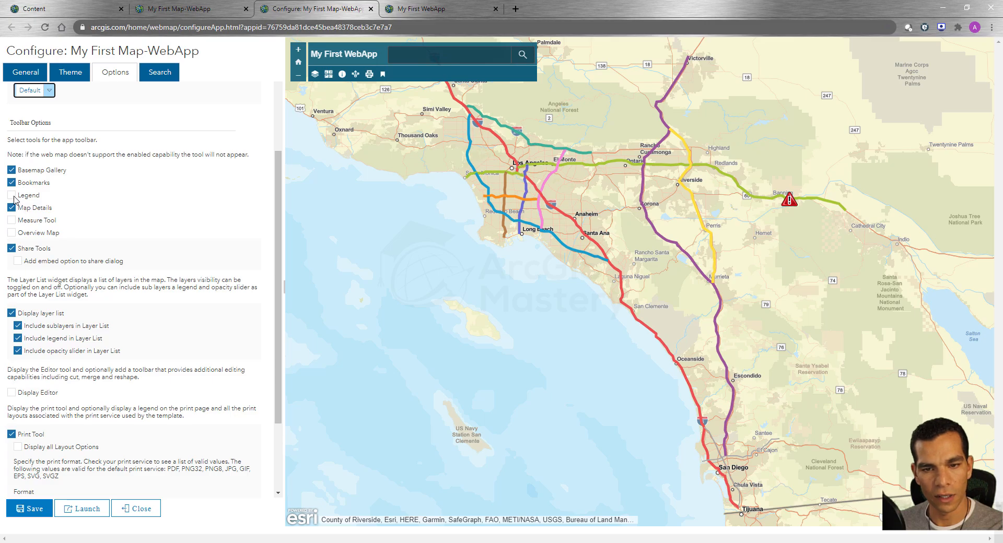
{"action": "left_click", "coordinate": [12, 197]}
{"action": "left_click", "coordinate": [12, 220]}
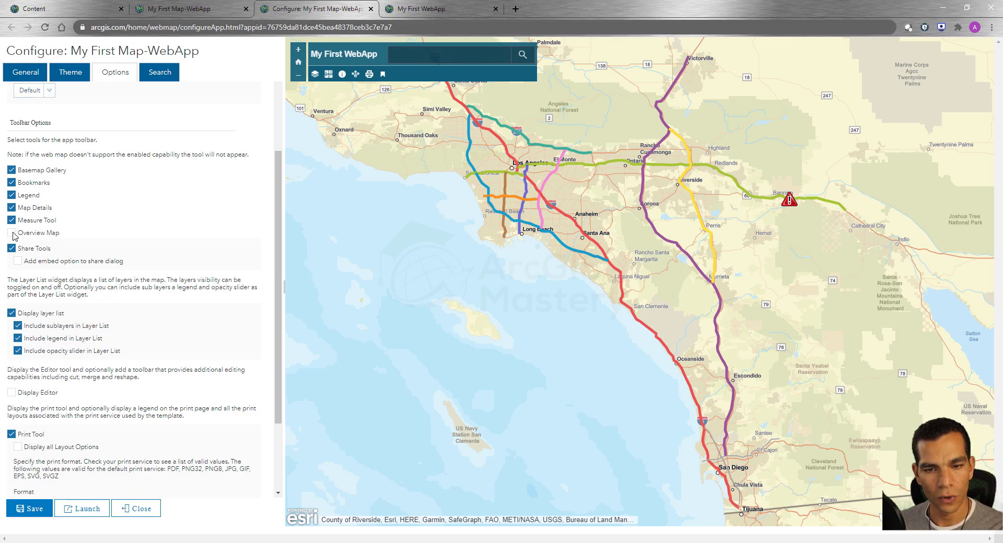
{"action": "left_click", "coordinate": [11, 233]}
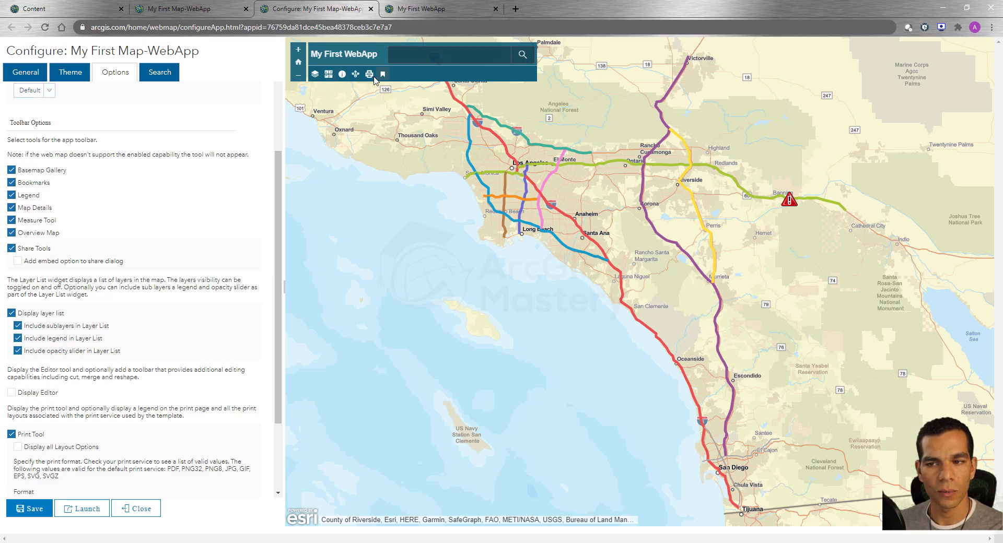
{"action": "left_click", "coordinate": [18, 263]}
Enable the Editor with its toolbar, and set the Print Tool to display all layout options and add the legend to output.
{"action": "scroll", "coordinate": [17, 267], "scroll_direction": "down", "scroll_amount": 2}
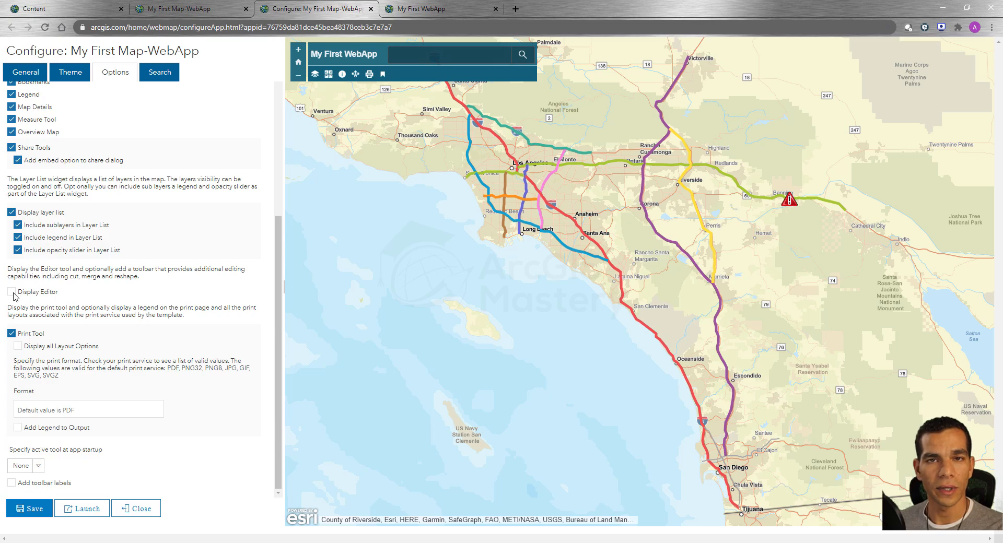
{"action": "left_click", "coordinate": [12, 292]}
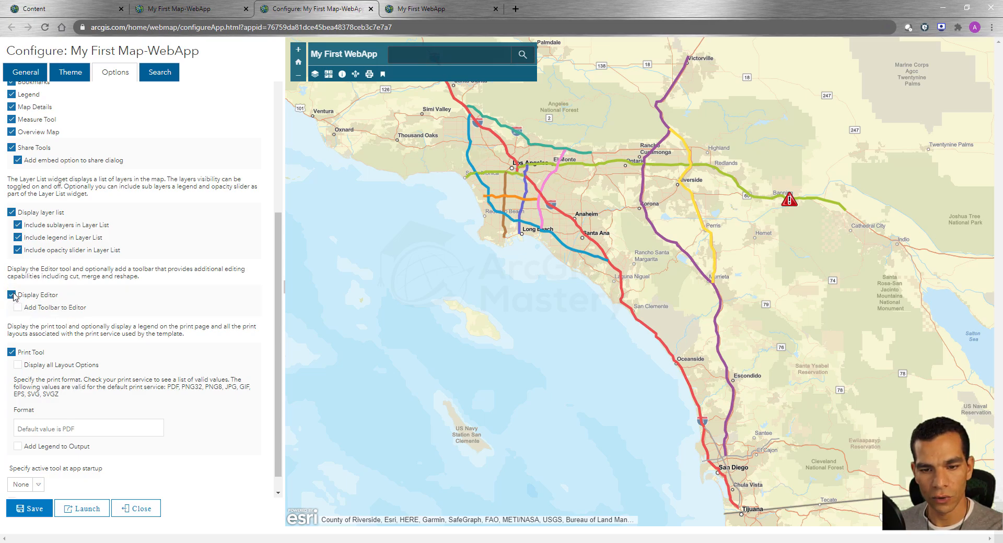
{"action": "left_click", "coordinate": [18, 307]}
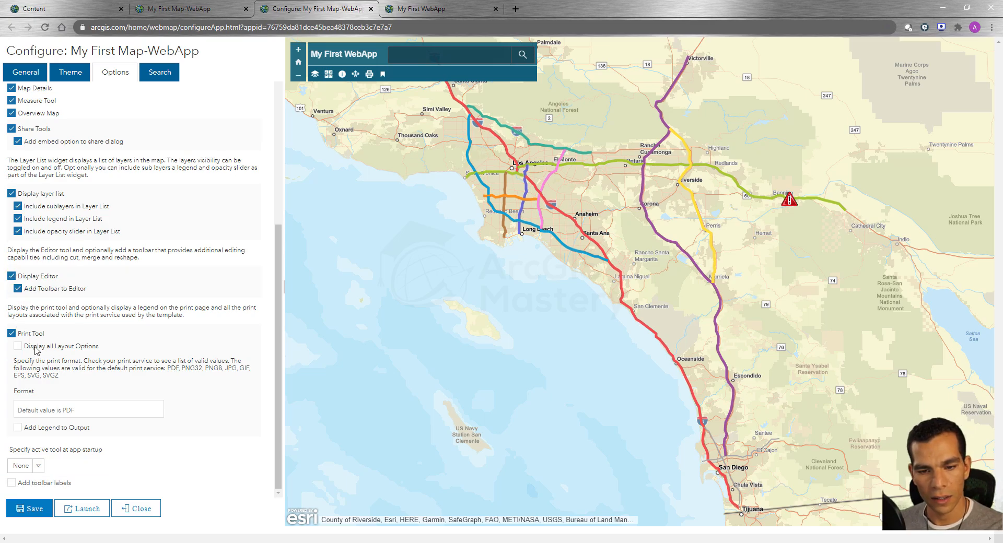
{"action": "scroll", "coordinate": [20, 314], "scroll_direction": "down", "scroll_amount": 1}
{"action": "left_click", "coordinate": [18, 346]}
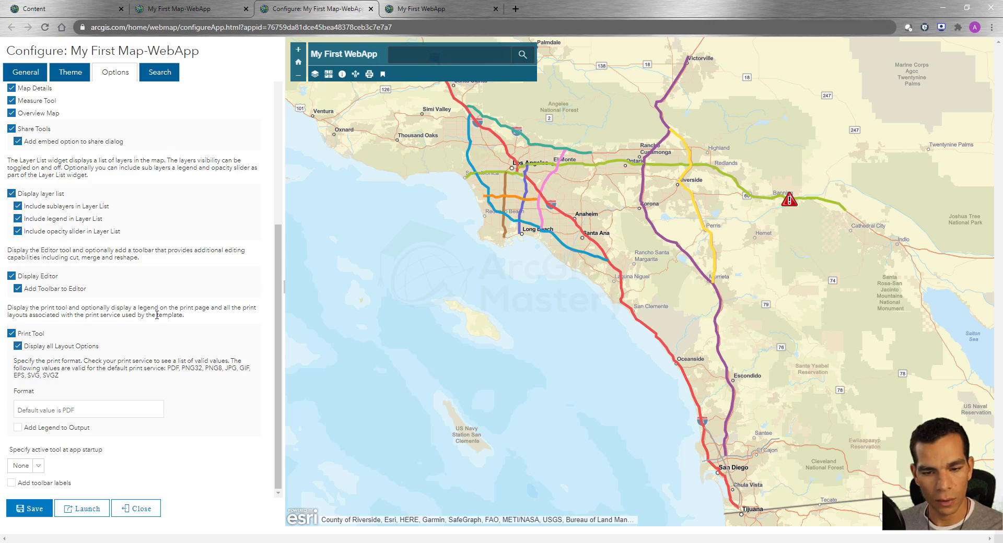
{"action": "left_click", "coordinate": [17, 428]}
Set Edit as the active tool at app startup and add toolbar labels.
{"action": "left_click", "coordinate": [38, 467]}
{"action": "left_click", "coordinate": [40, 469]}
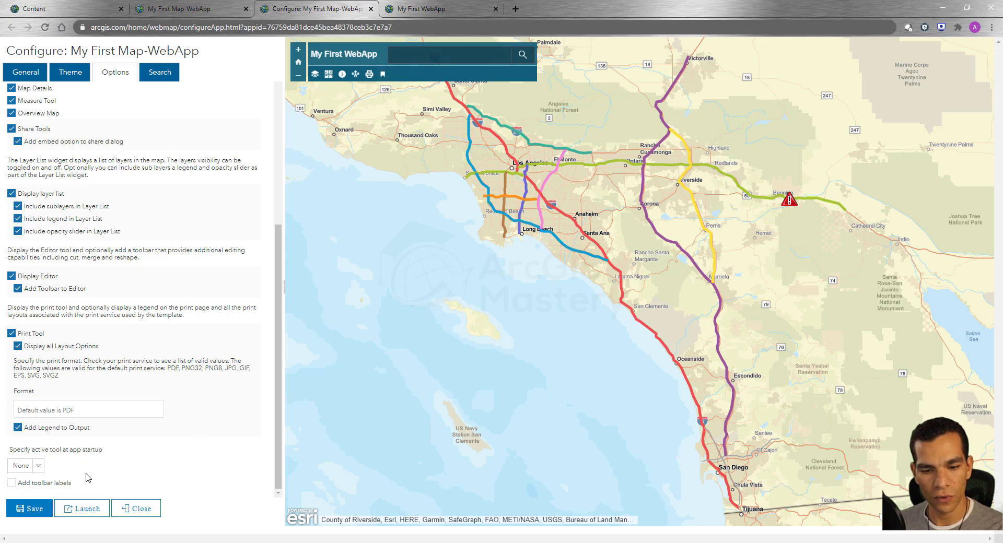
{"action": "left_click", "coordinate": [38, 467]}
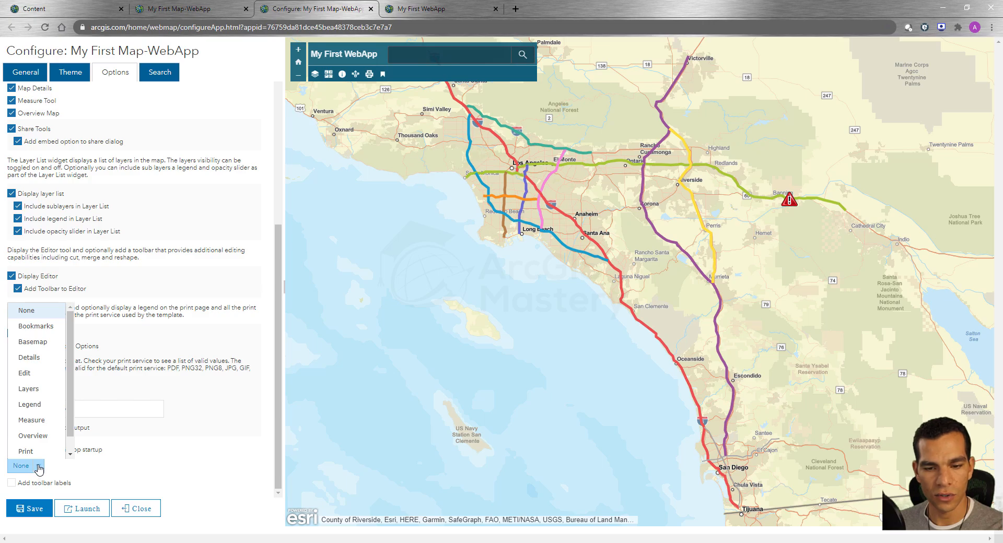
{"action": "left_click", "coordinate": [29, 373]}
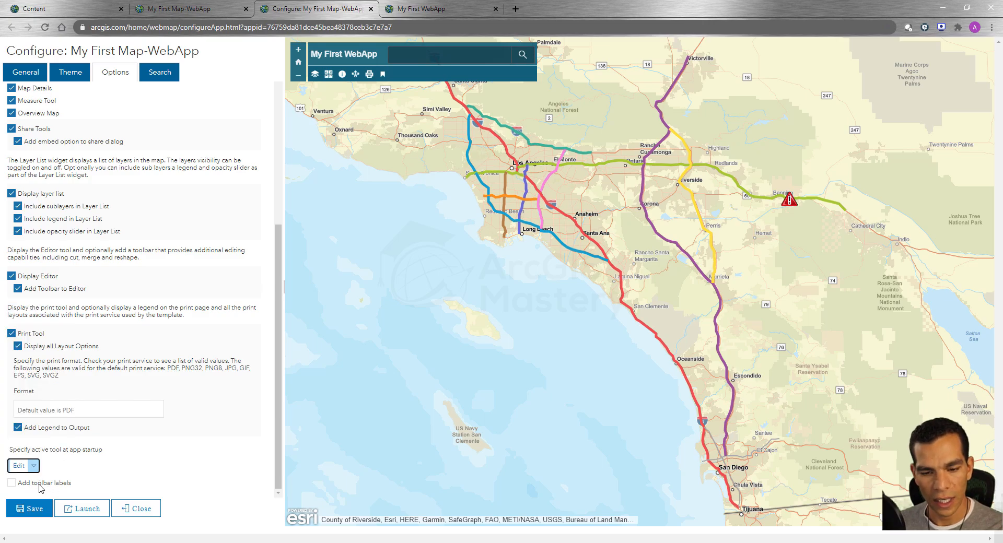
{"action": "left_click", "coordinate": [11, 484]}
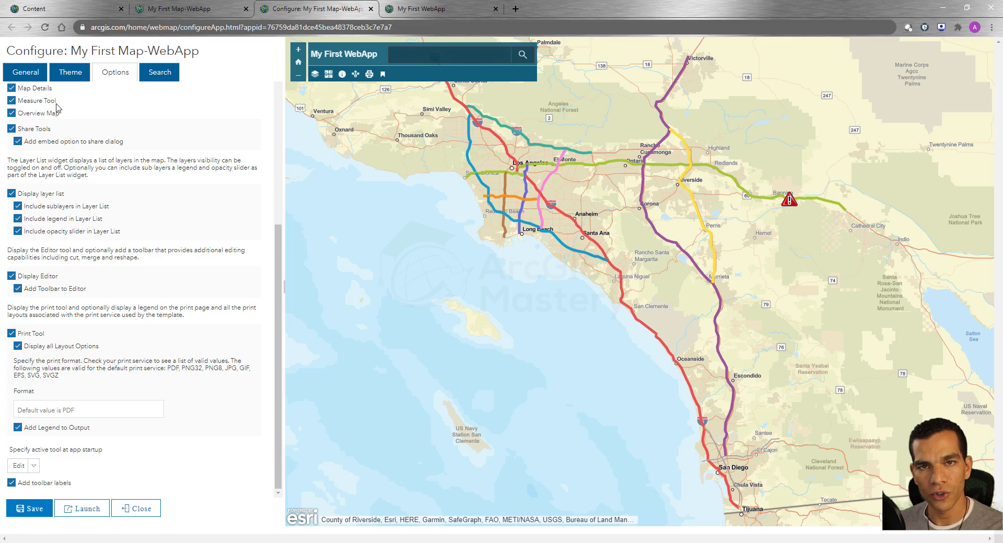
Review the search tool's settings and locate the corresponding search box in the app preview.
{"action": "scroll", "coordinate": [70, 151], "scroll_direction": "up", "scroll_amount": 5}
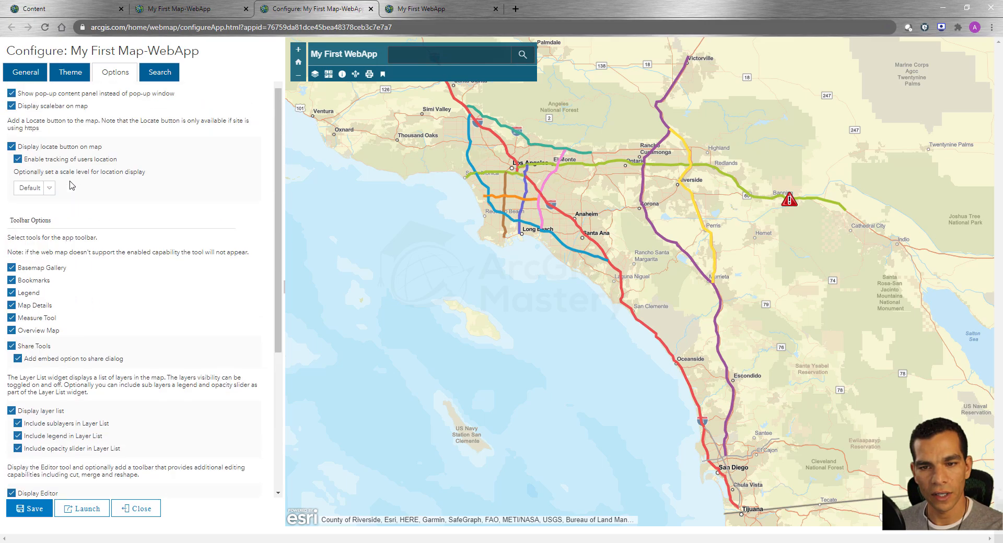
{"action": "left_click", "coordinate": [166, 75]}
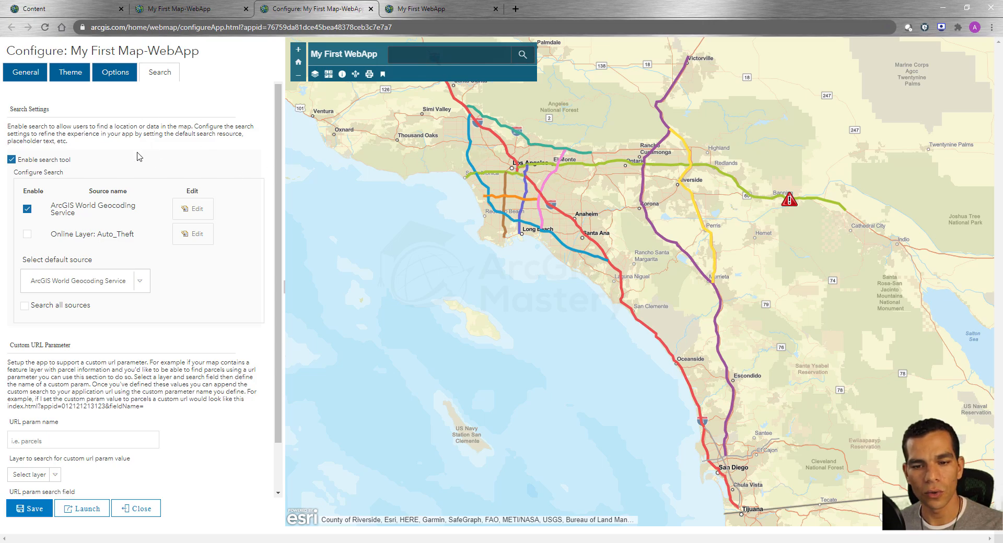
{"action": "left_click", "coordinate": [418, 56]}
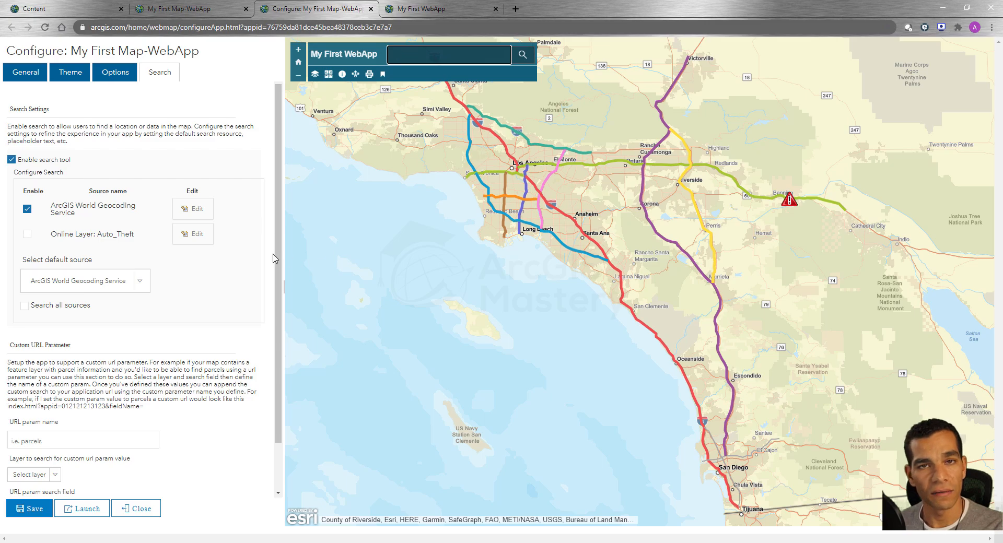
Enable the Auto_Theft online layer as a search source, keeping ArcGIS World Geocoding Service as the default source.
{"action": "left_click", "coordinate": [28, 234]}
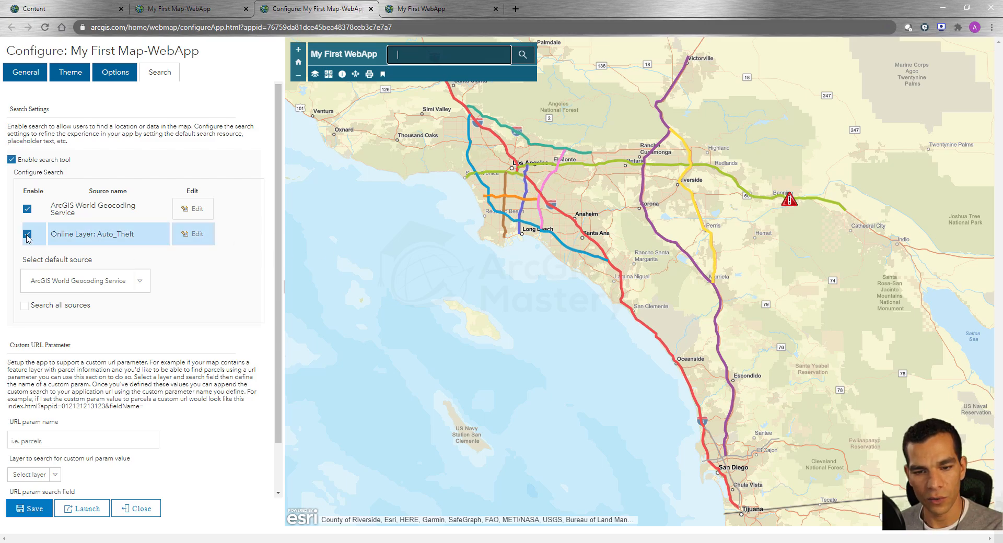
{"action": "left_click", "coordinate": [141, 284]}
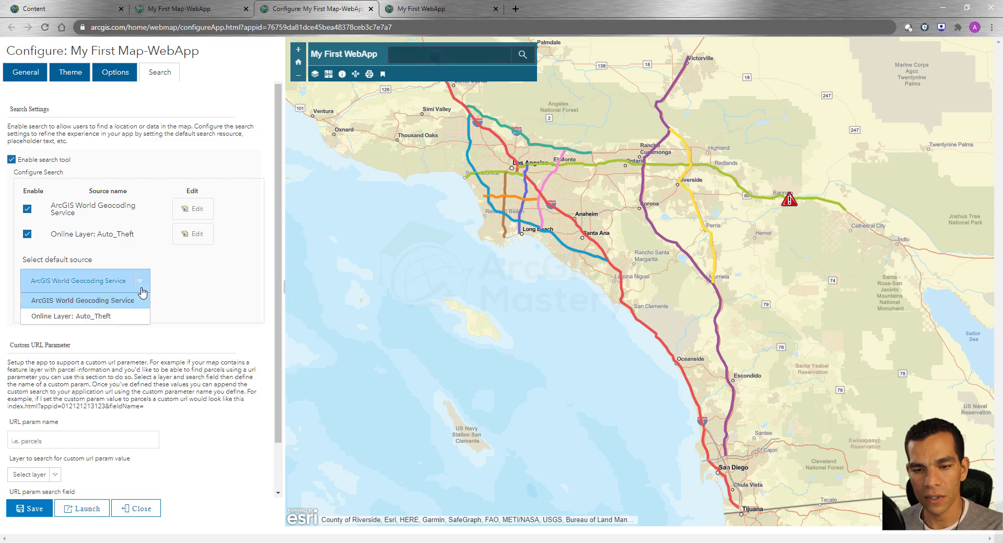
{"action": "left_click", "coordinate": [140, 280]}
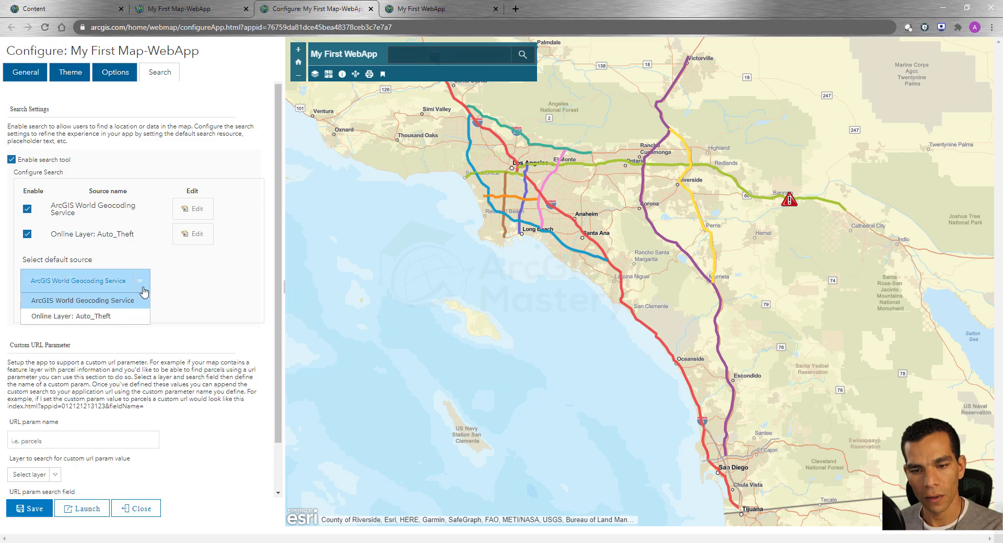
{"action": "left_click", "coordinate": [144, 291]}
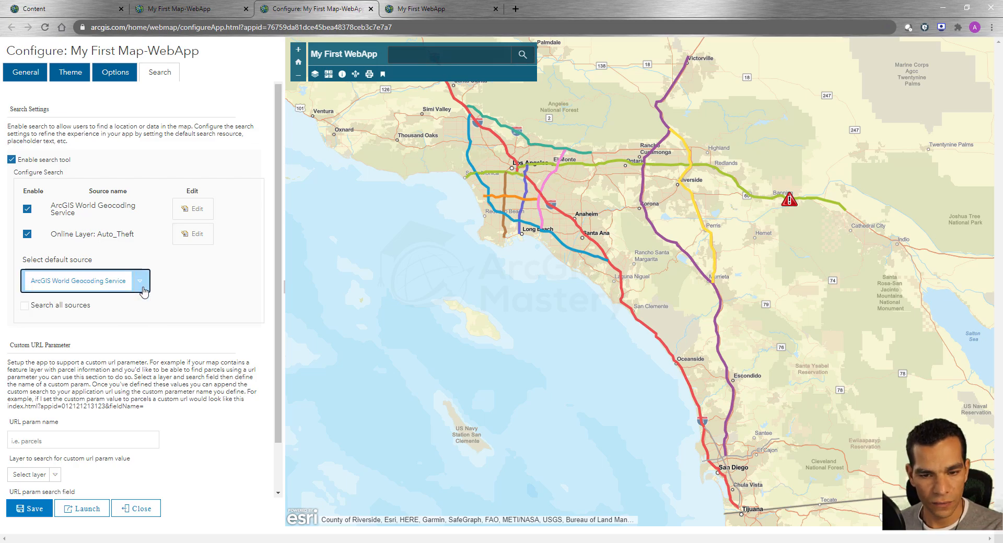
Append the custom parameter ?dayofweek=Sunday to the launched web app's URL without loading it.
{"action": "scroll", "coordinate": [173, 335], "scroll_direction": "down", "scroll_amount": 1}
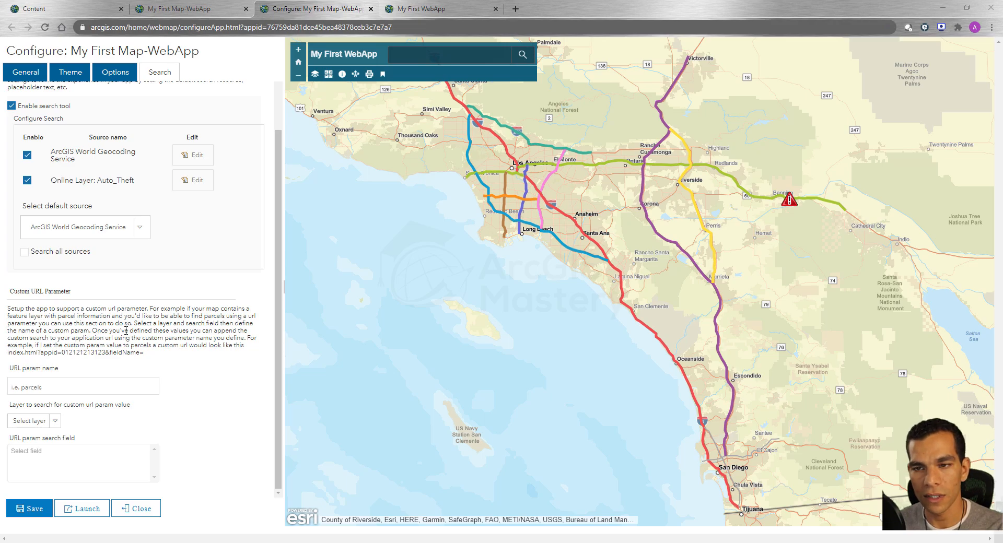
{"action": "left_click", "coordinate": [422, 10]}
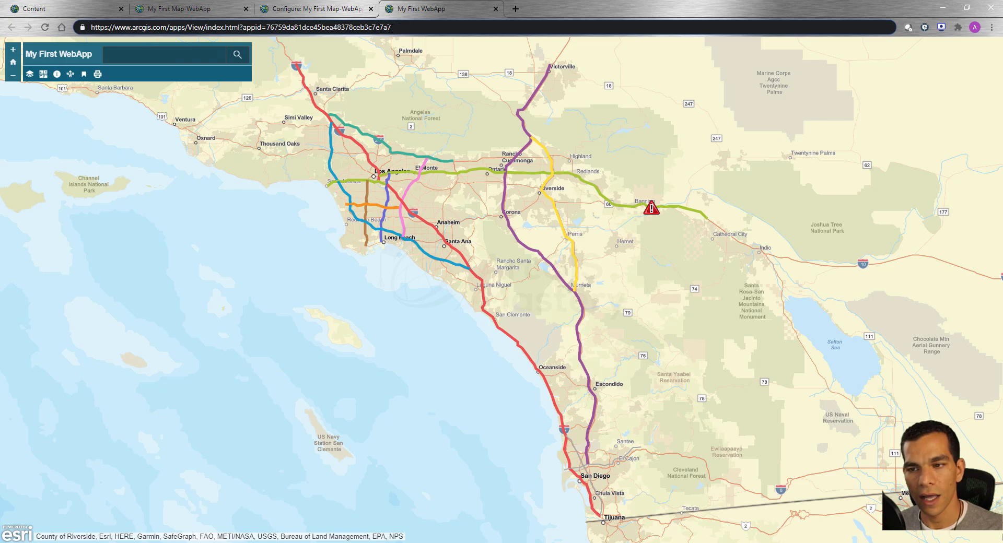
{"action": "left_click_drag", "start_coordinate": [391, 27], "coordinate": [92, 27]}
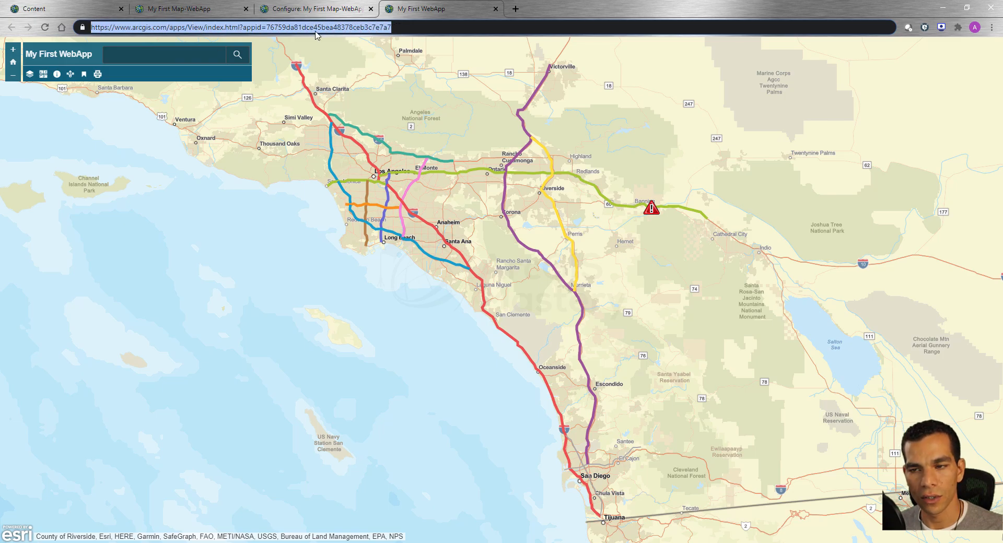
{"action": "left_click", "coordinate": [405, 26]}
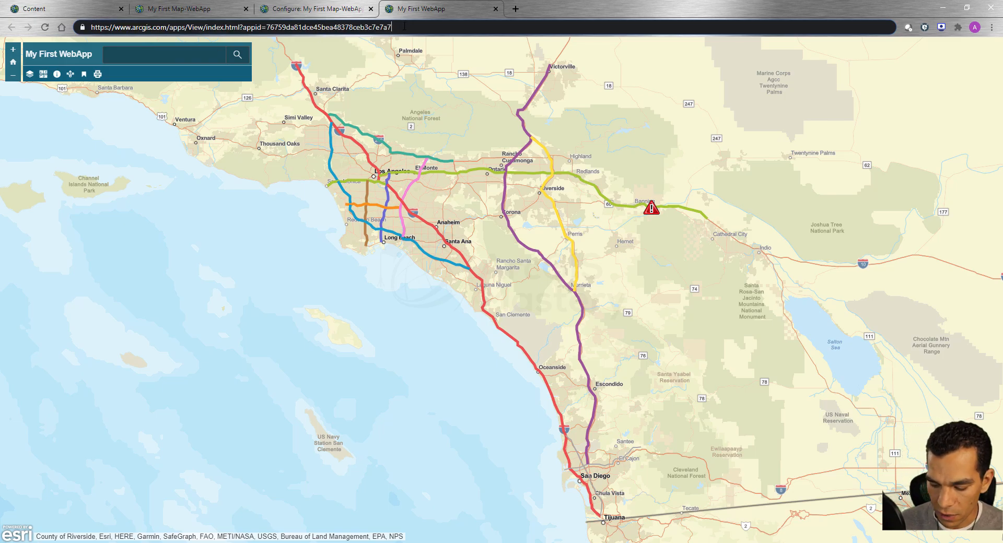
{"action": "type", "text": "?"}
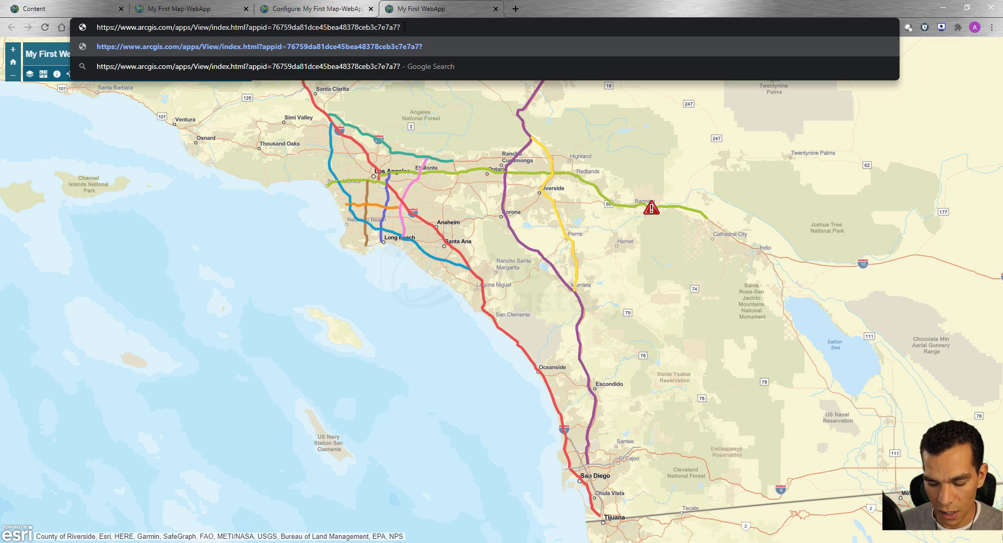
{"action": "type", "text": "dayofw"}
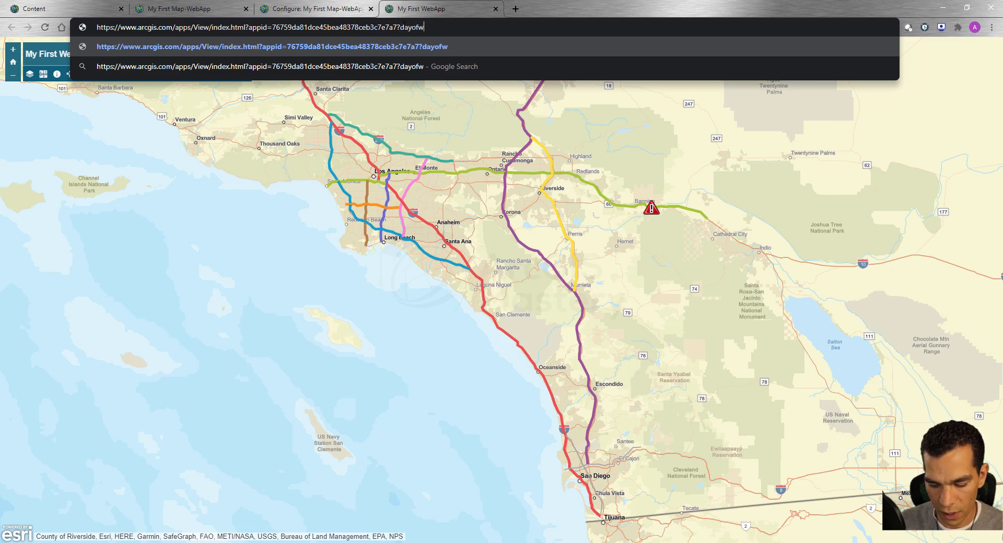
{"action": "type", "text": "eek="}
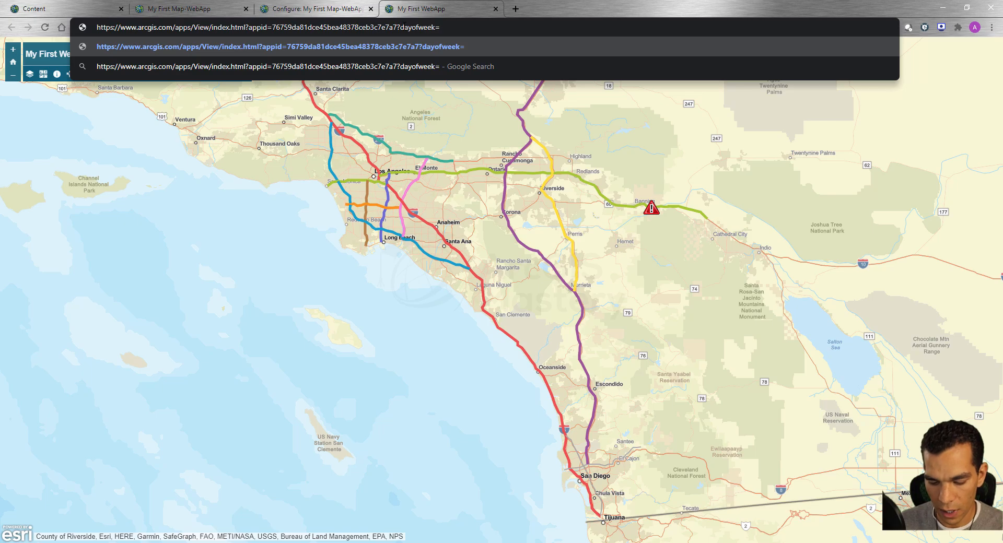
{"action": "type", "text": "Sunday"}
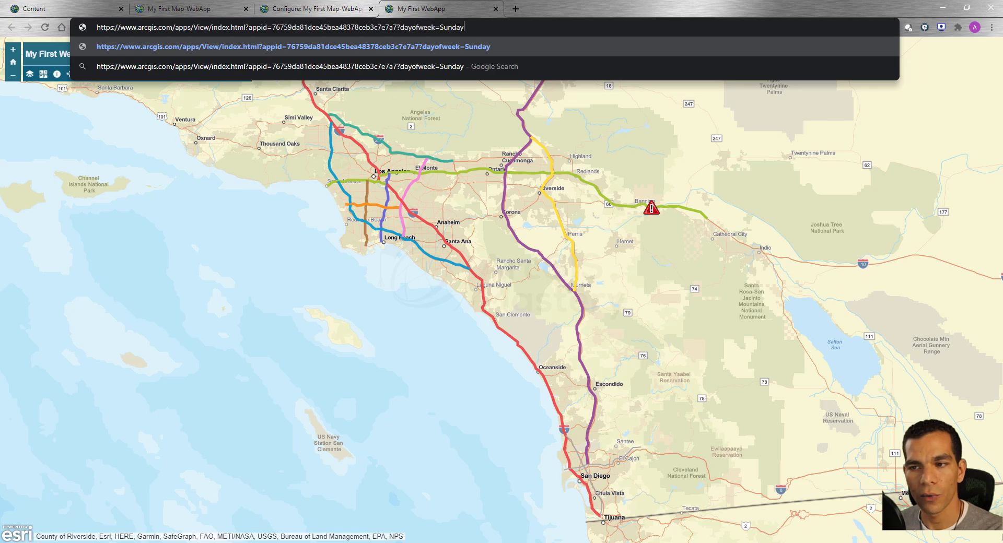
Set the custom URL parameter name to dayofweek in the app configuration and compare it with the parameter in the app's URL.
{"action": "left_click", "coordinate": [312, 11]}
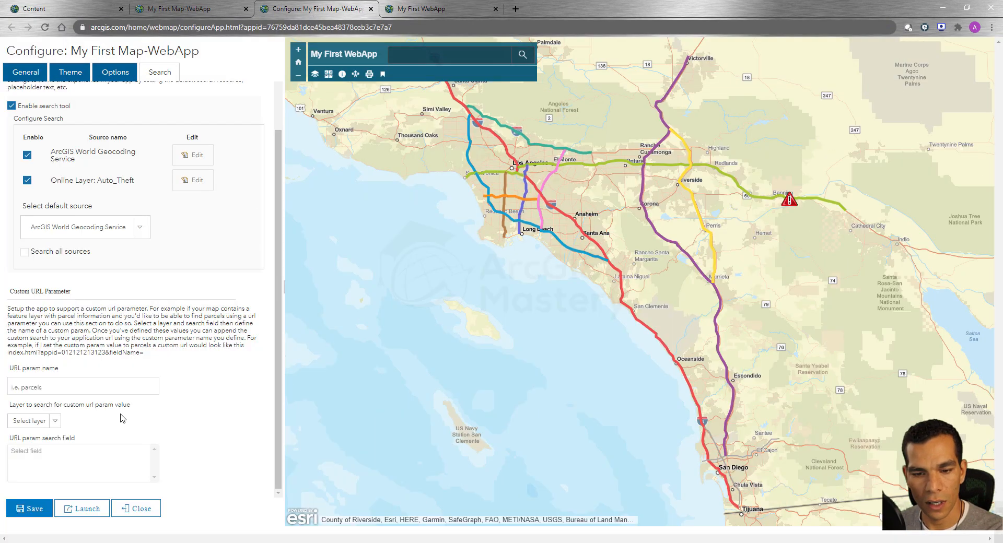
{"action": "left_click", "coordinate": [89, 392]}
{"action": "type", "text": "dayofweek"}
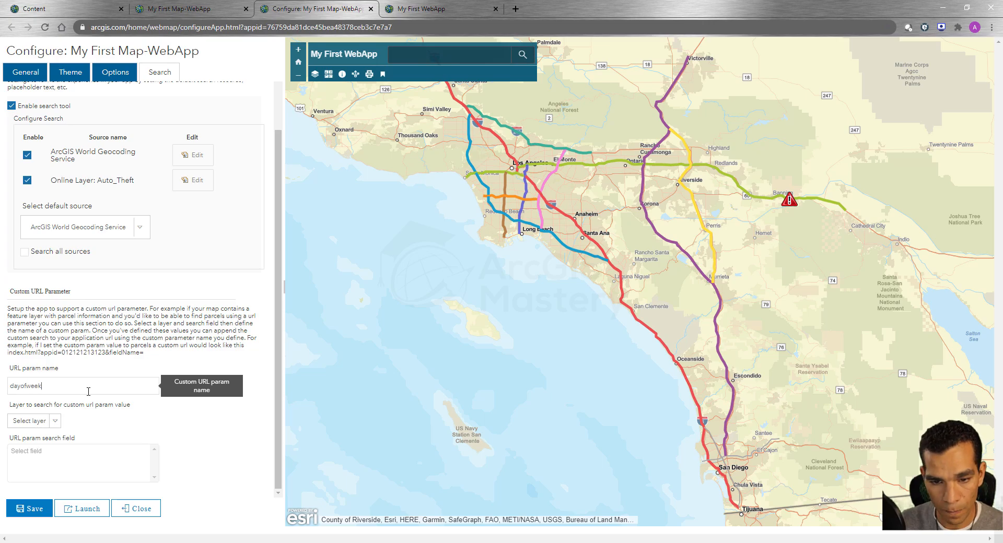
{"action": "left_click", "coordinate": [459, 12]}
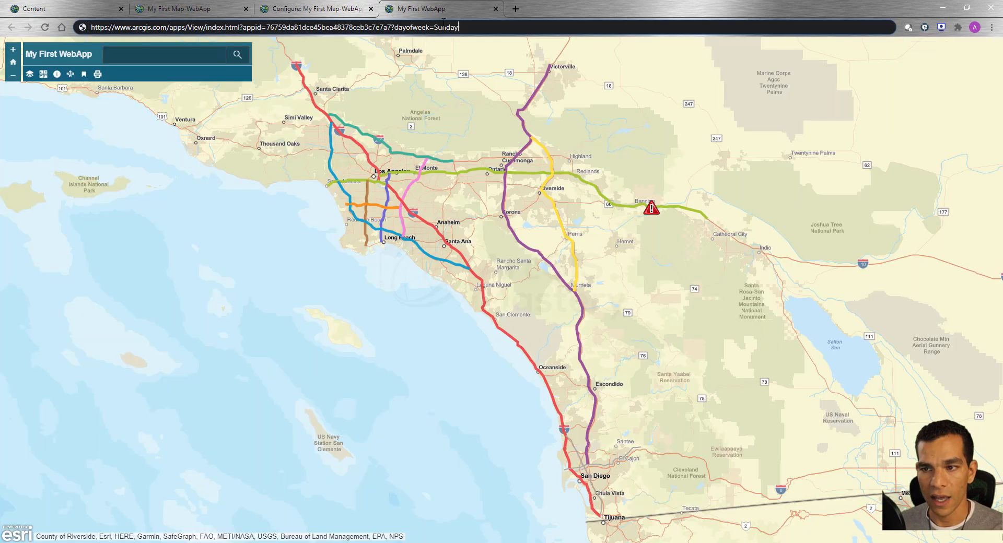
{"action": "left_click_drag", "start_coordinate": [430, 26], "coordinate": [395, 28]}
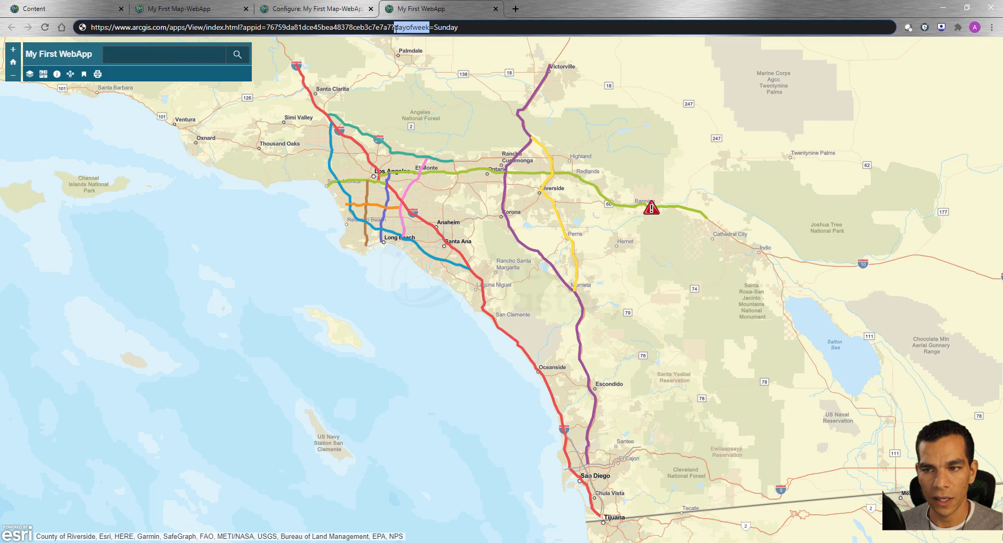
{"action": "left_click", "coordinate": [395, 27]}
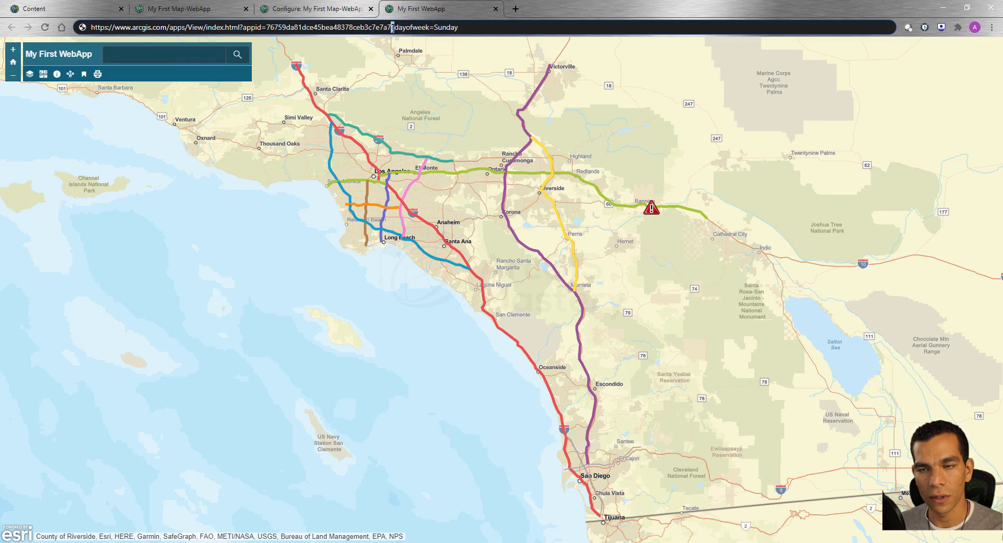
{"action": "left_click_drag", "start_coordinate": [396, 27], "coordinate": [430, 27]}
{"action": "left_click", "coordinate": [351, 11]}
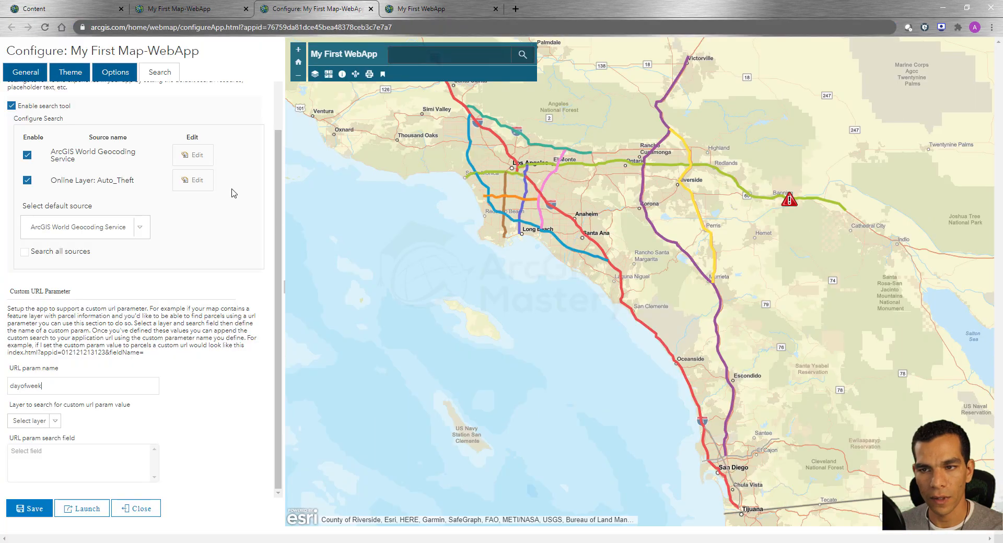
Set the URL parameter to search the DayOfWeek field of the Auto_Theft layer, and save the configuration.
{"action": "left_click", "coordinate": [55, 421]}
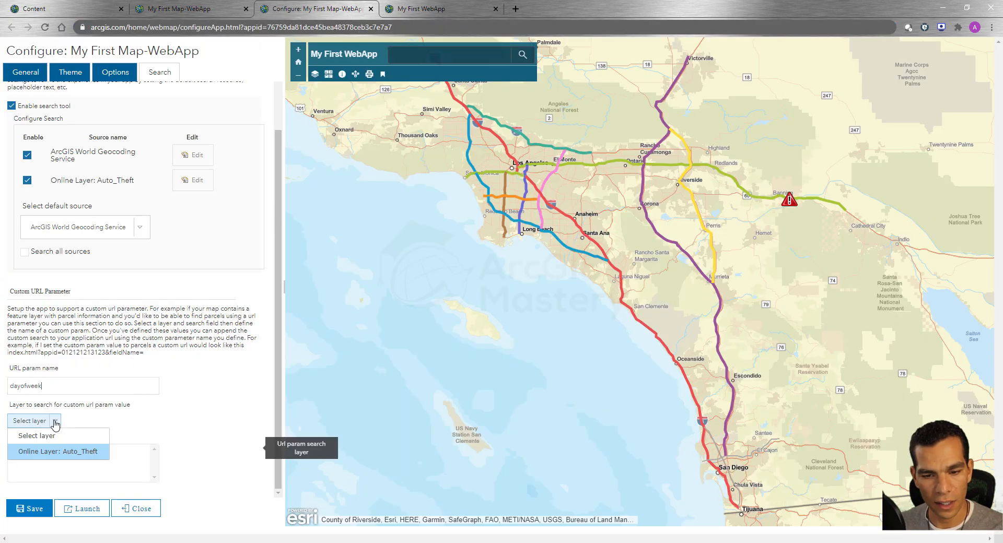
{"action": "left_click", "coordinate": [75, 452]}
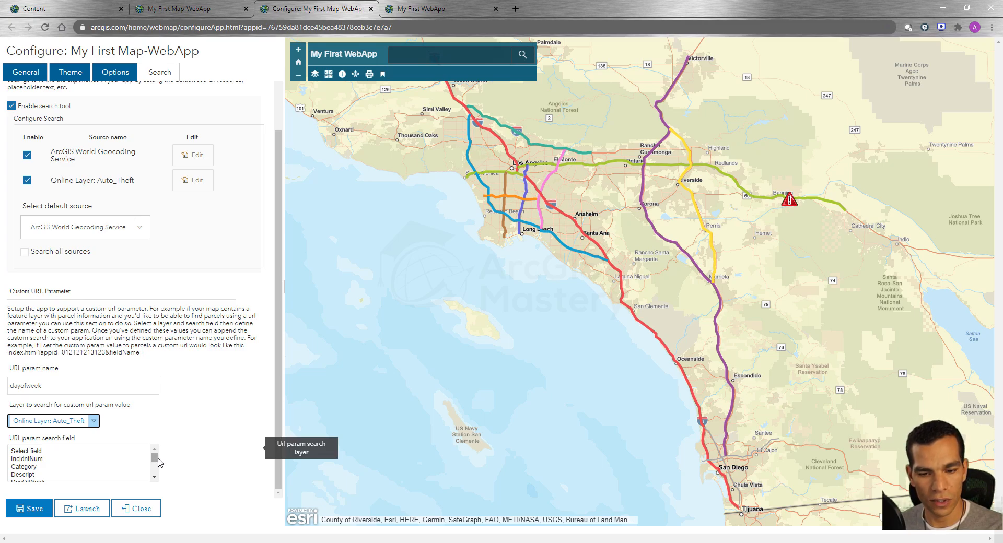
{"action": "left_click_drag", "start_coordinate": [154, 458], "coordinate": [154, 464]}
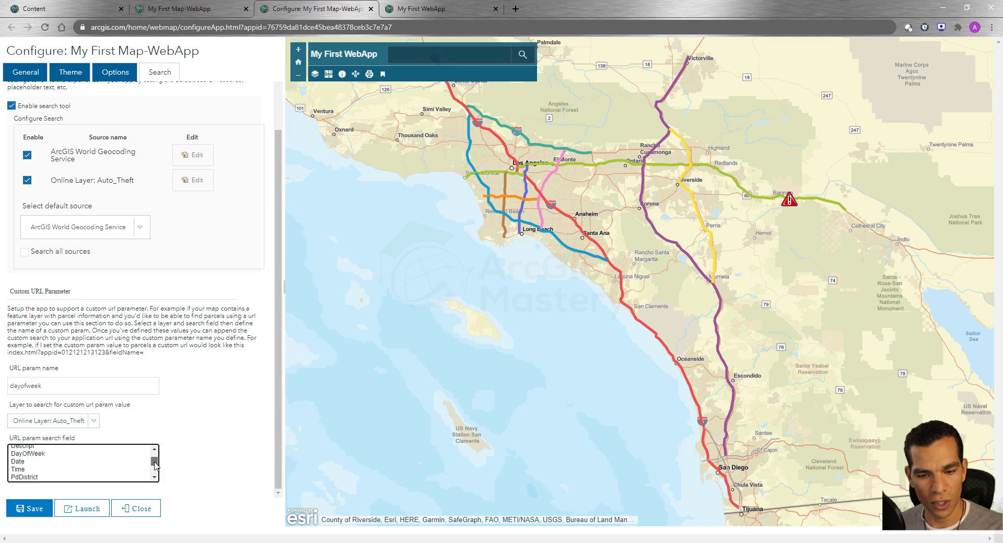
{"action": "left_click", "coordinate": [40, 458]}
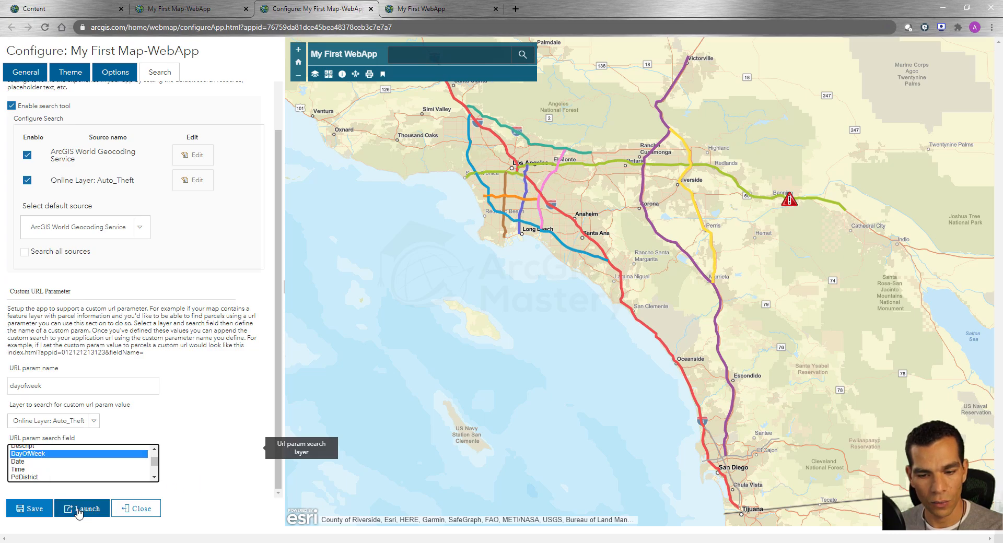
{"action": "left_click", "coordinate": [29, 508]}
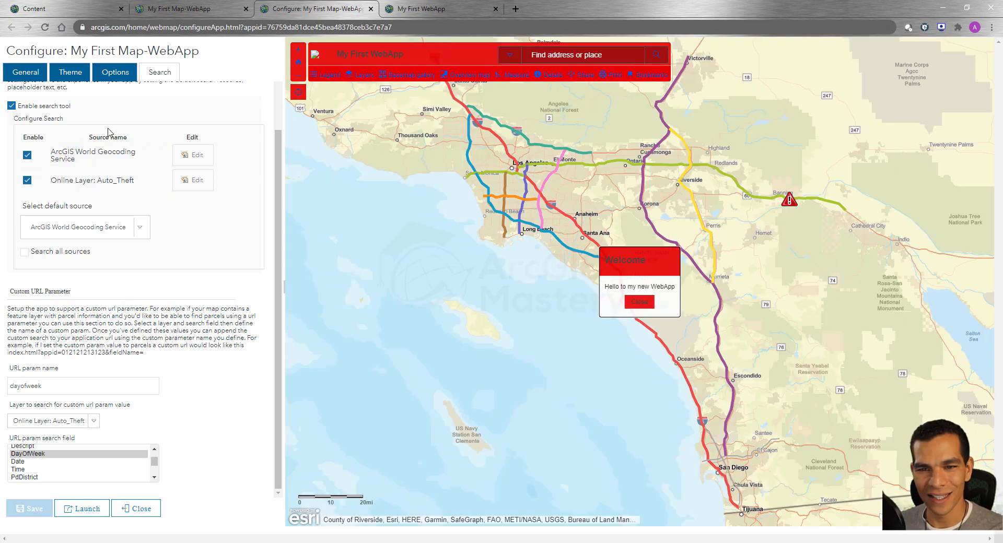
Change the theme's header color to gray and the header text color to white (#FFFFFF), and save the configuration.
{"action": "scroll", "coordinate": [281, 164], "scroll_direction": "up", "scroll_amount": 2}
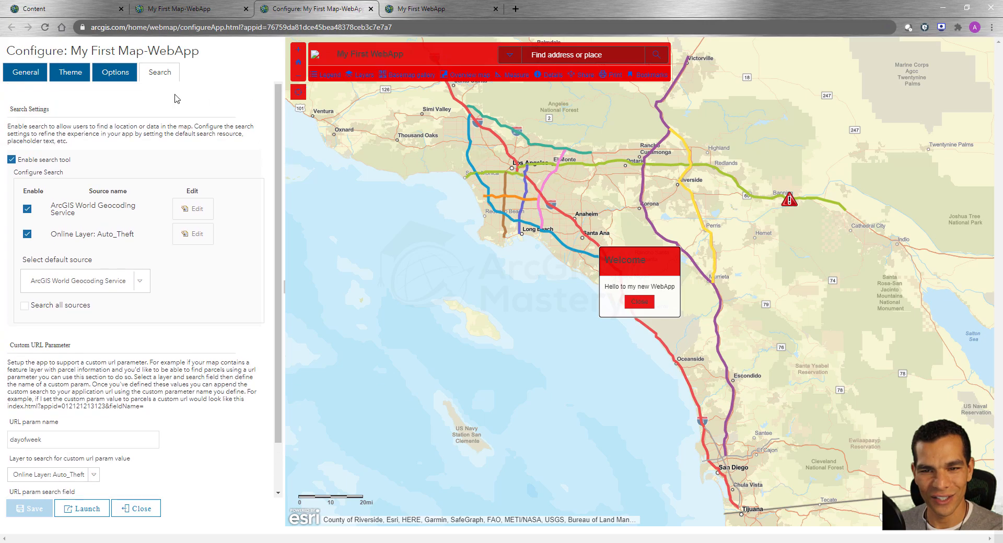
{"action": "left_click", "coordinate": [68, 73]}
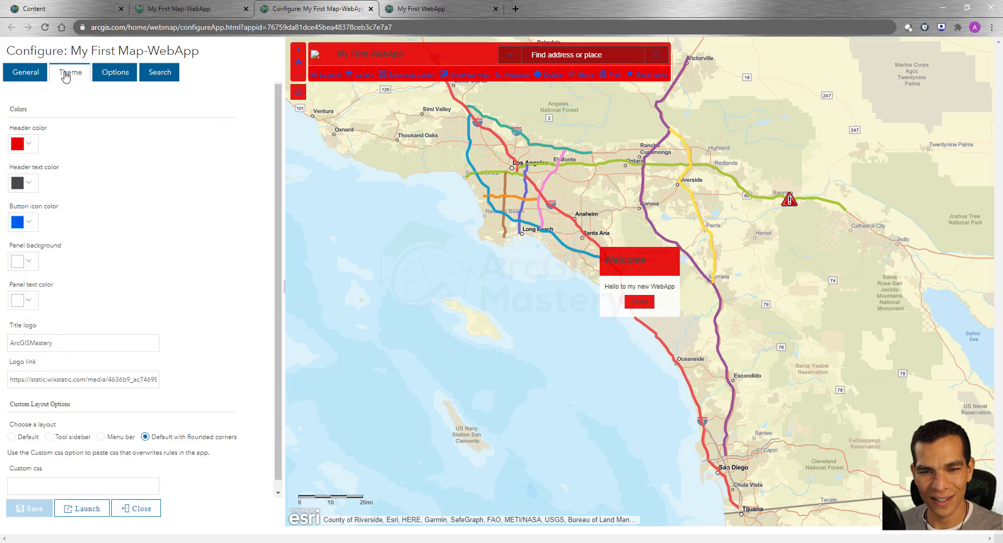
{"action": "left_click", "coordinate": [29, 148]}
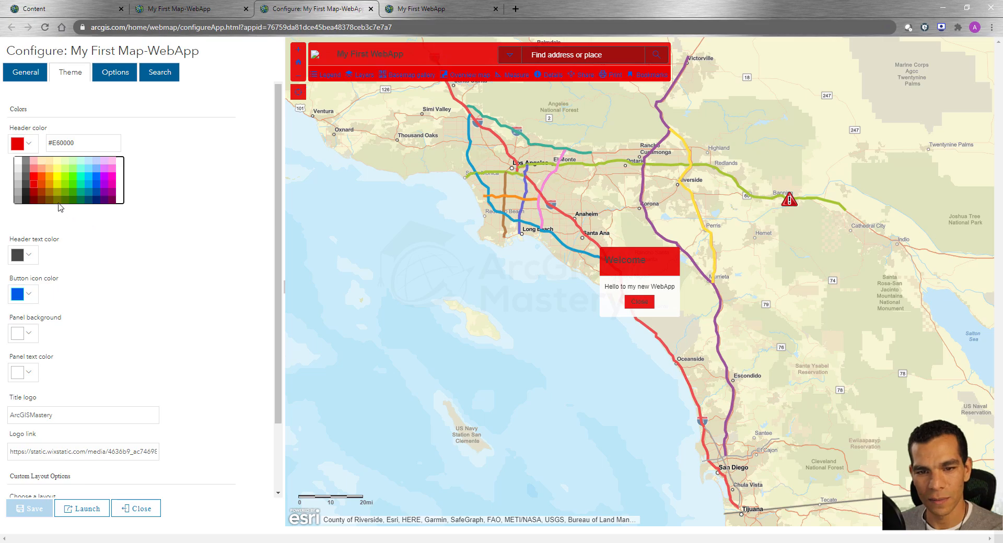
{"action": "left_click", "coordinate": [27, 165]}
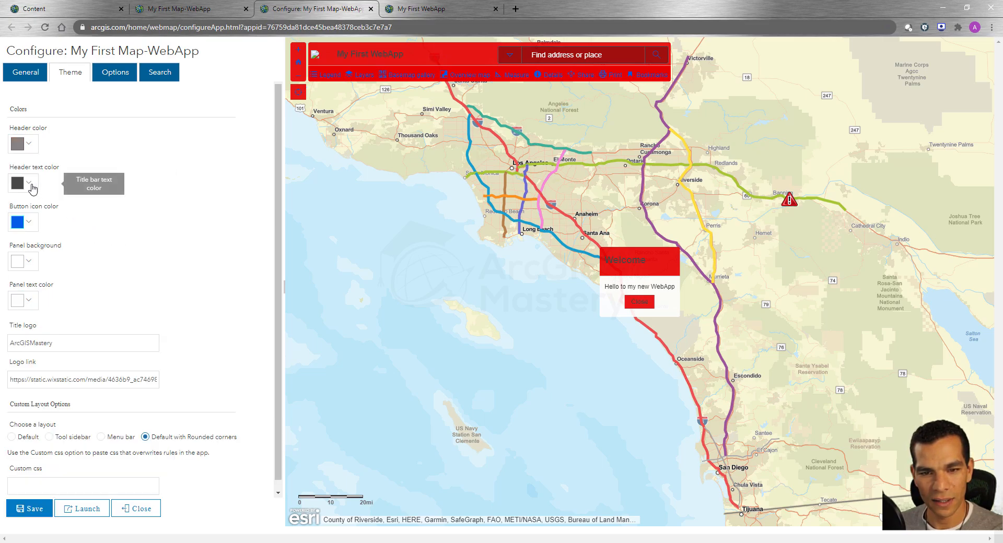
{"action": "left_click", "coordinate": [29, 182]}
{"action": "left_click", "coordinate": [18, 202]}
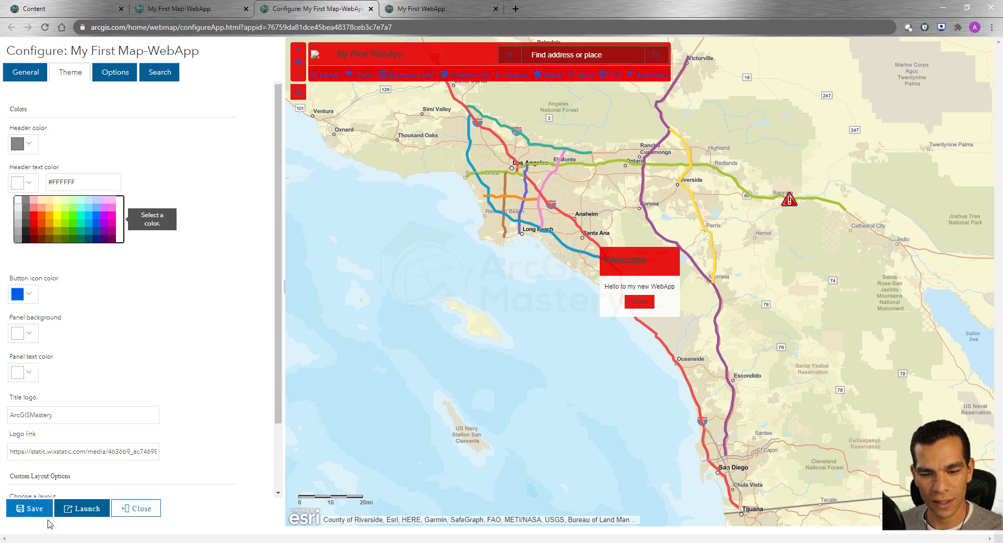
{"action": "left_click", "coordinate": [30, 507]}
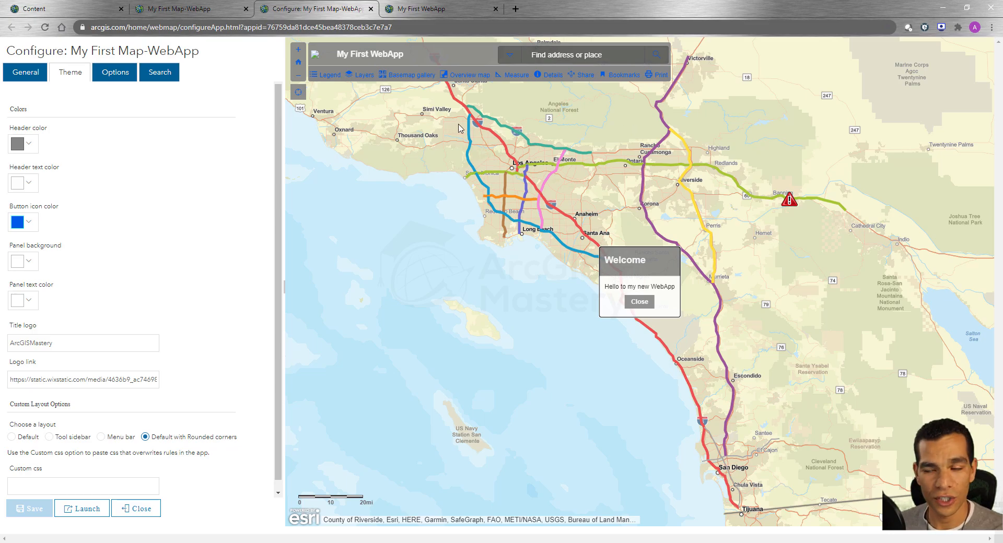
Remove the ?dayofweek=Sunday parameter from the launched app's URL and load the app with its saved configuration.
{"action": "left_click", "coordinate": [440, 12]}
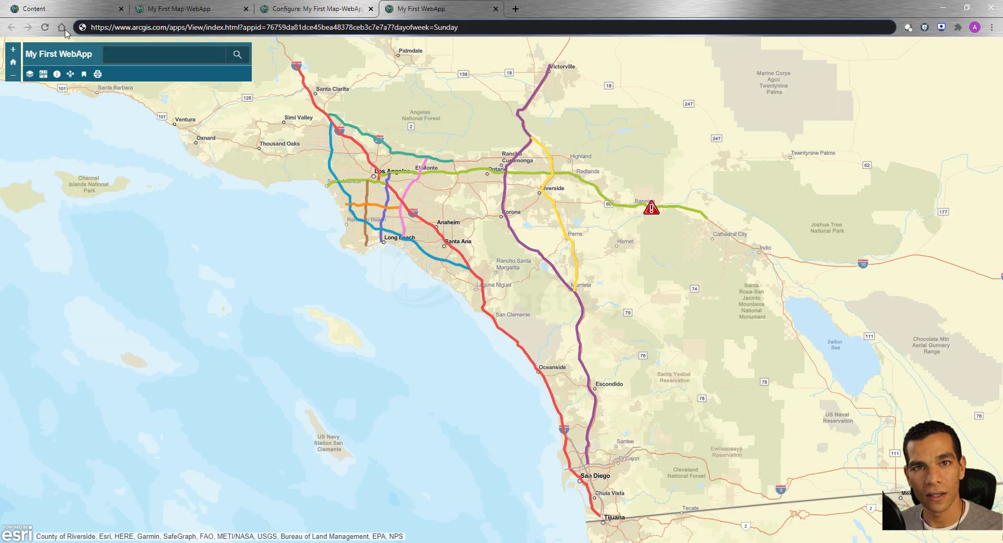
{"action": "key", "text": "ctrl+shift+Left"}
{"action": "key", "text": "ctrl+shift+Left"}
{"action": "key", "text": "ctrl+shift+Left"}
{"action": "key", "text": "ctrl+c"}
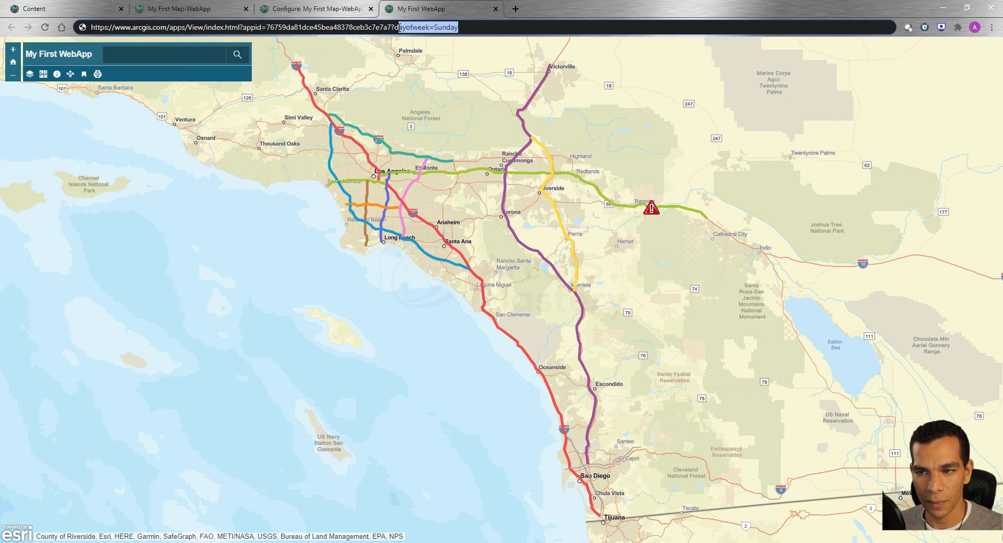
{"action": "key", "text": "BackSpace"}
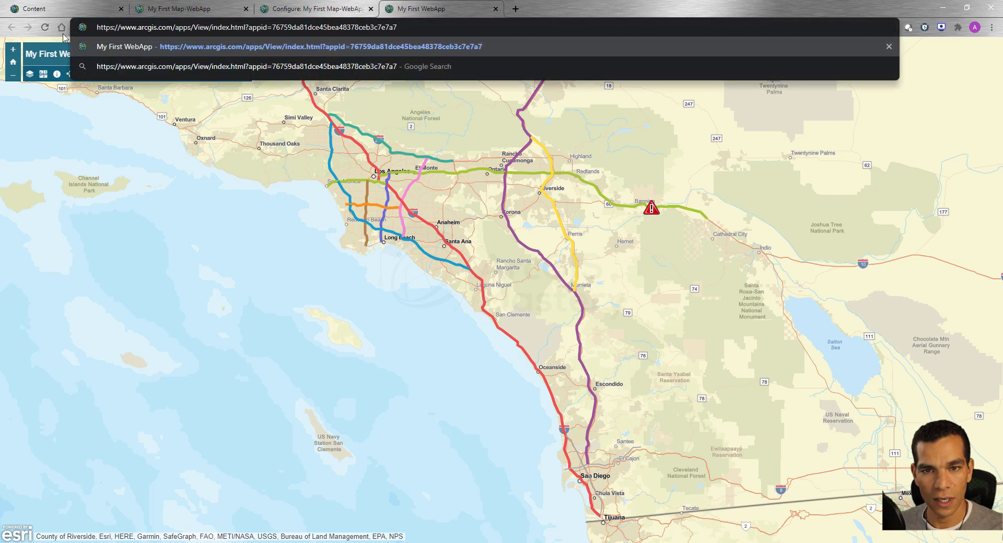
{"action": "key", "text": "Return"}
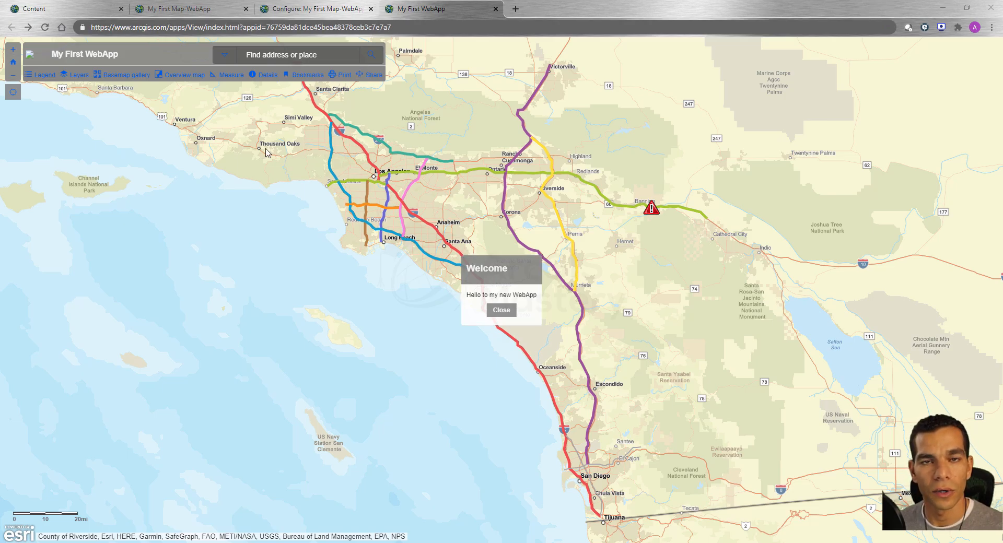
Append &dayofweek=Sunday to the launched app's URL, with & as the separator, and load the app.
{"action": "left_click", "coordinate": [411, 27]}
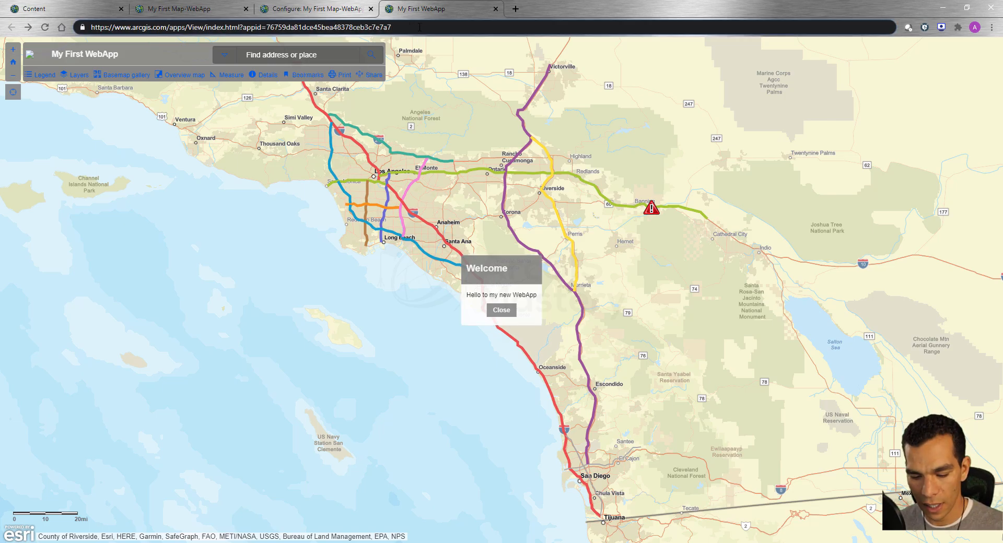
{"action": "left_click", "coordinate": [454, 27]}
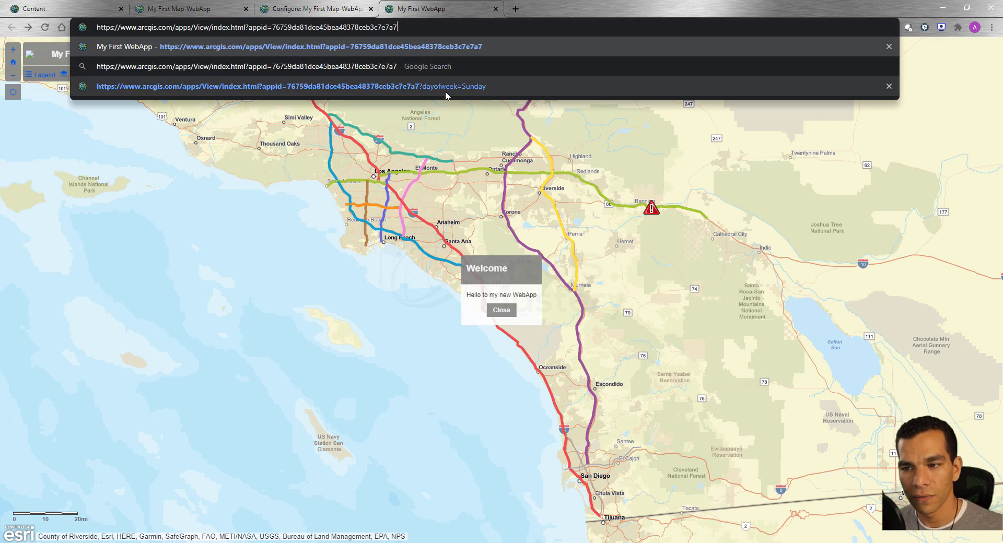
{"action": "key", "text": "ctrl+v"}
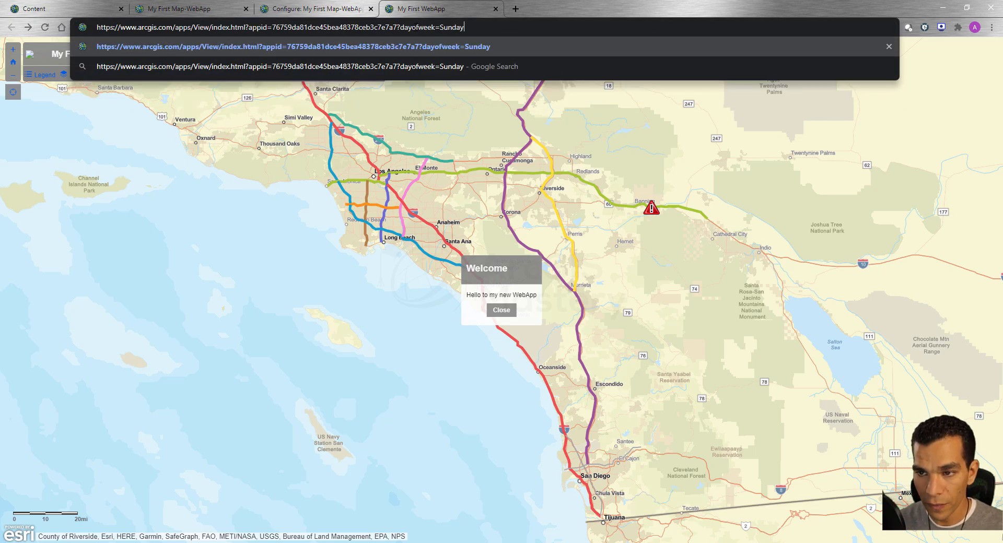
{"action": "double_click", "coordinate": [398, 30]}
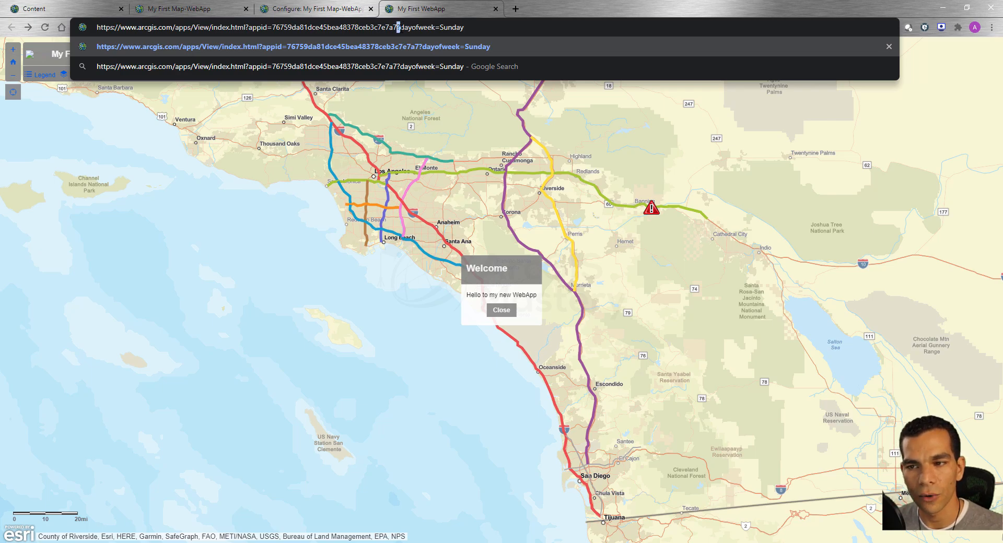
{"action": "left_click", "coordinate": [400, 26]}
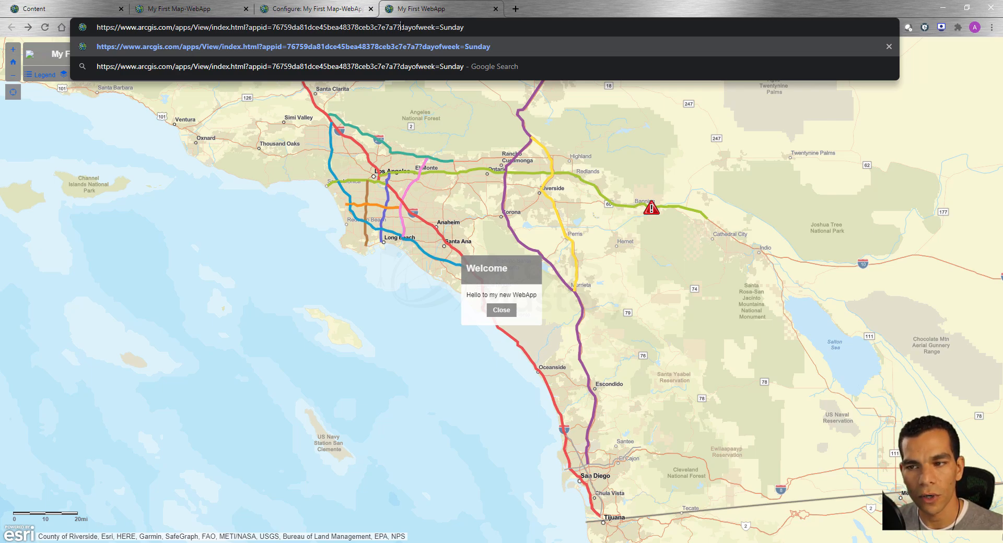
{"action": "double_click", "coordinate": [247, 27]}
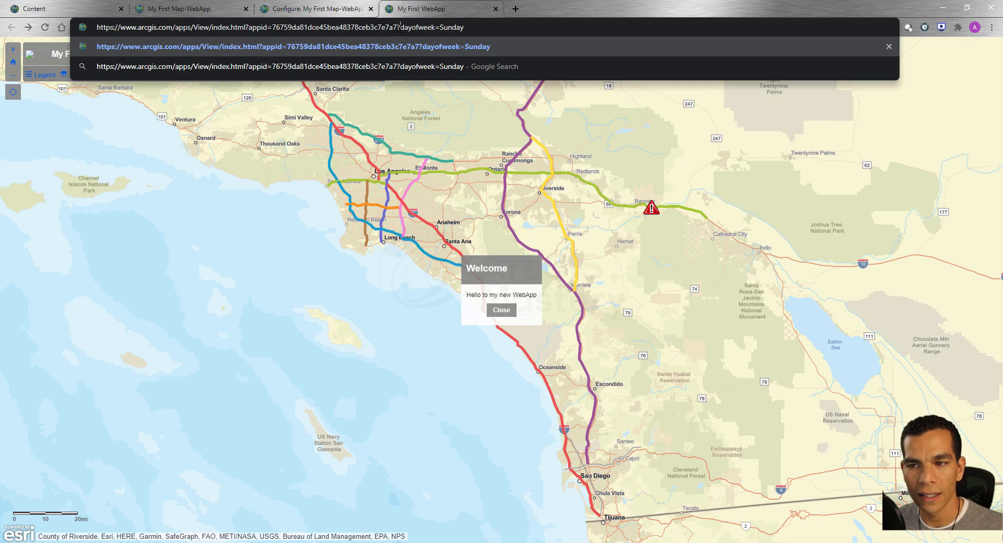
{"action": "double_click", "coordinate": [399, 27]}
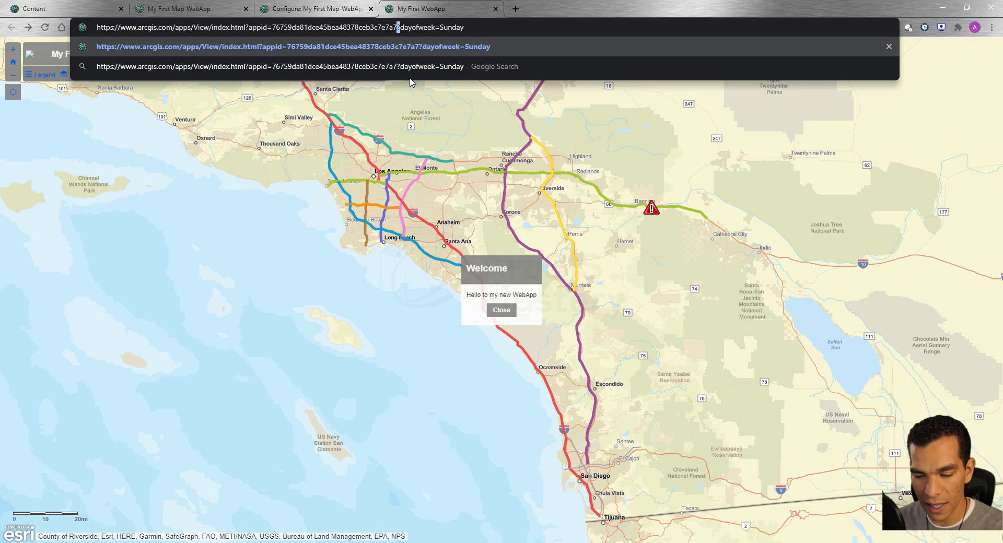
{"action": "type", "text": "&"}
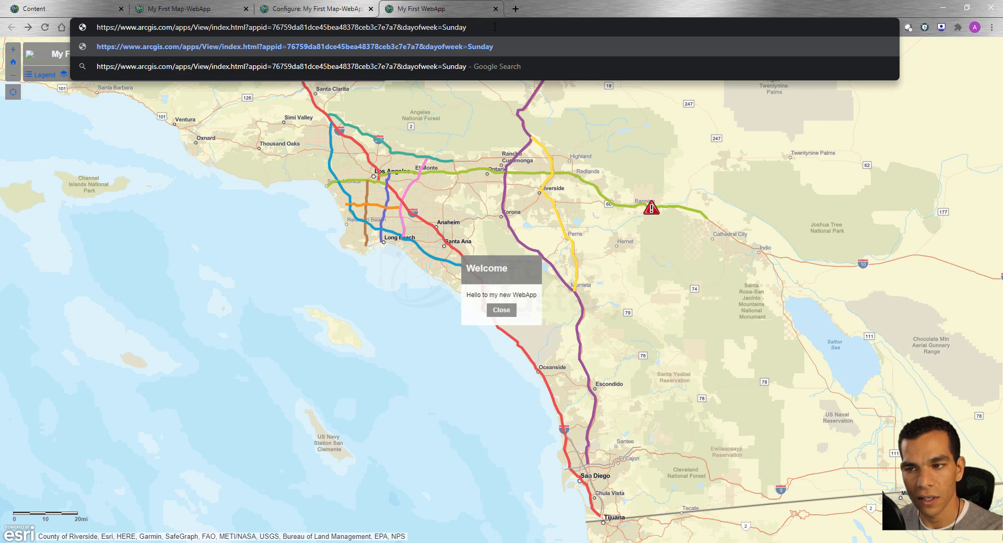
{"action": "key", "text": "Return"}
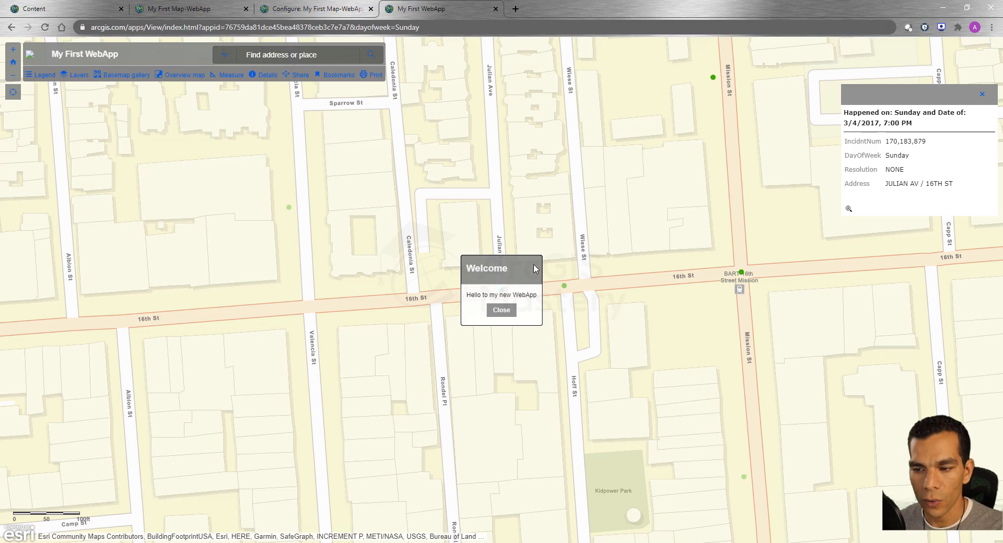
Inspect the incident point located by the dayofweek parameter and review the Custom URL Parameter settings in the app configuration.
{"action": "left_click", "coordinate": [501, 310]}
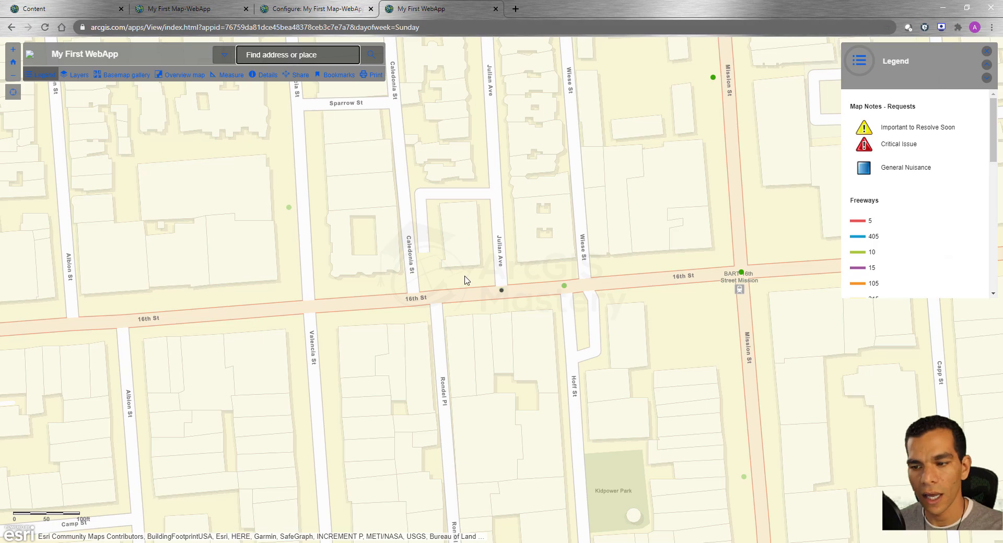
{"action": "left_click", "coordinate": [503, 293]}
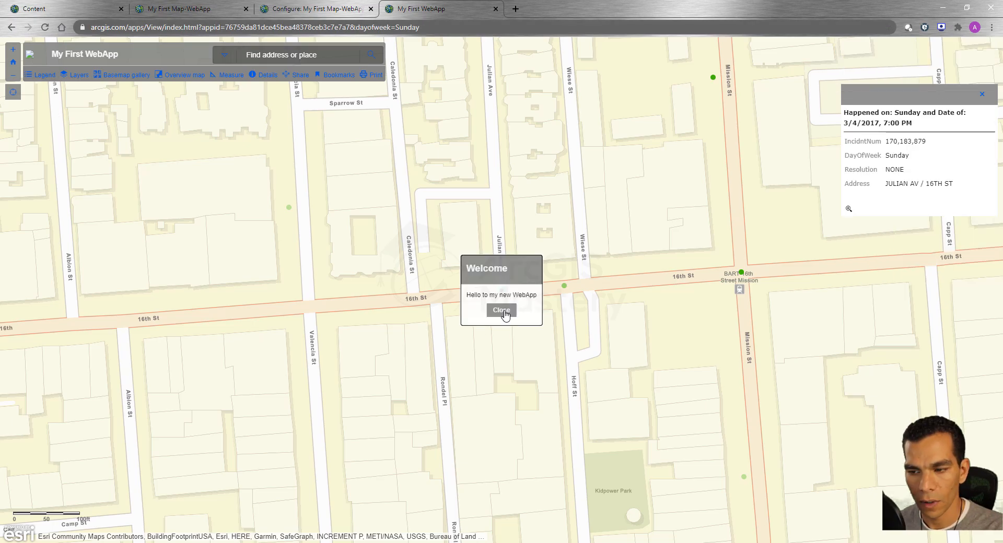
{"action": "left_click", "coordinate": [502, 311]}
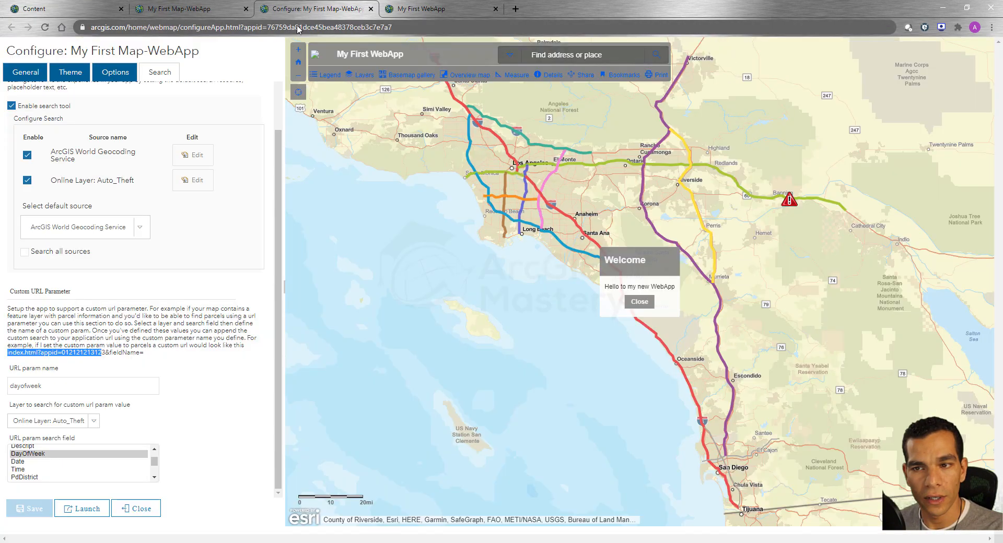
{"action": "left_click", "coordinate": [313, 9]}
{"action": "scroll", "coordinate": [47, 473], "scroll_direction": "down", "scroll_amount": 1}
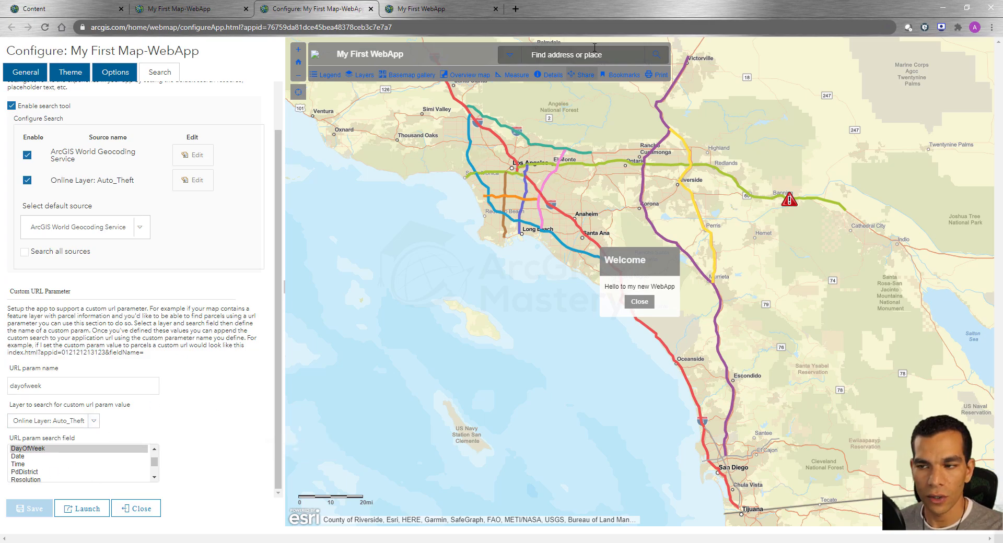
{"action": "left_click", "coordinate": [460, 9]}
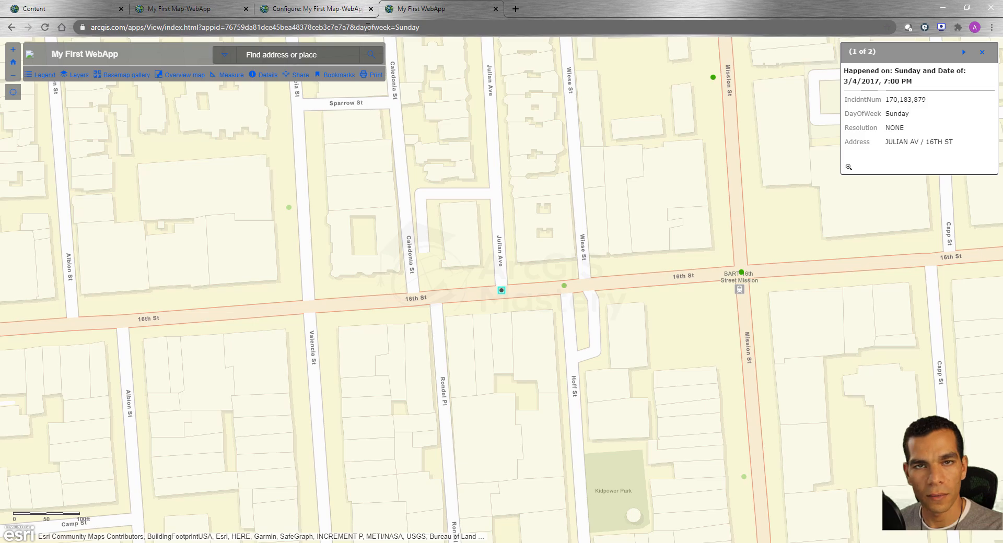
Reset the launched app's map to its default extent, check the configured search sources, and search for Orange County, CA, USA.
{"action": "left_click", "coordinate": [13, 62]}
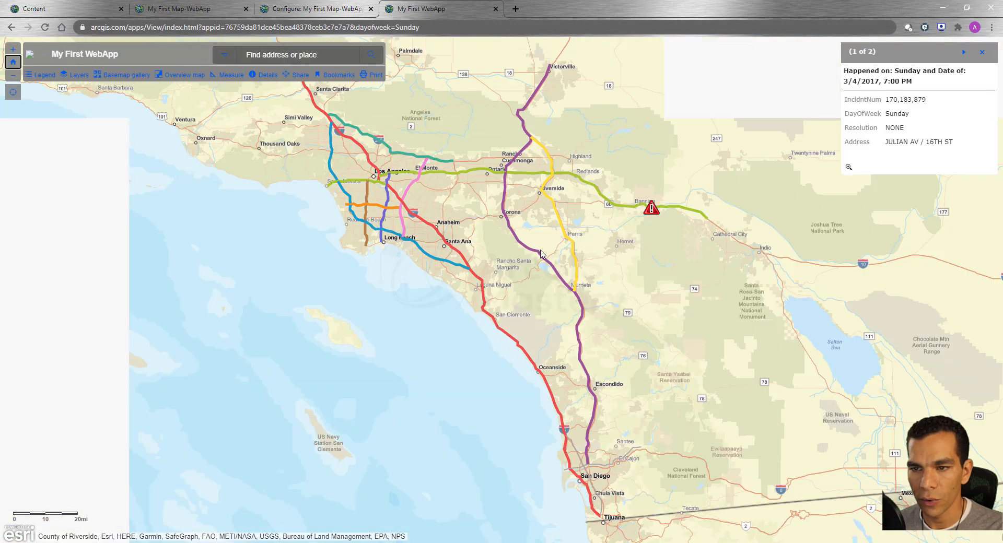
{"action": "left_click", "coordinate": [981, 52]}
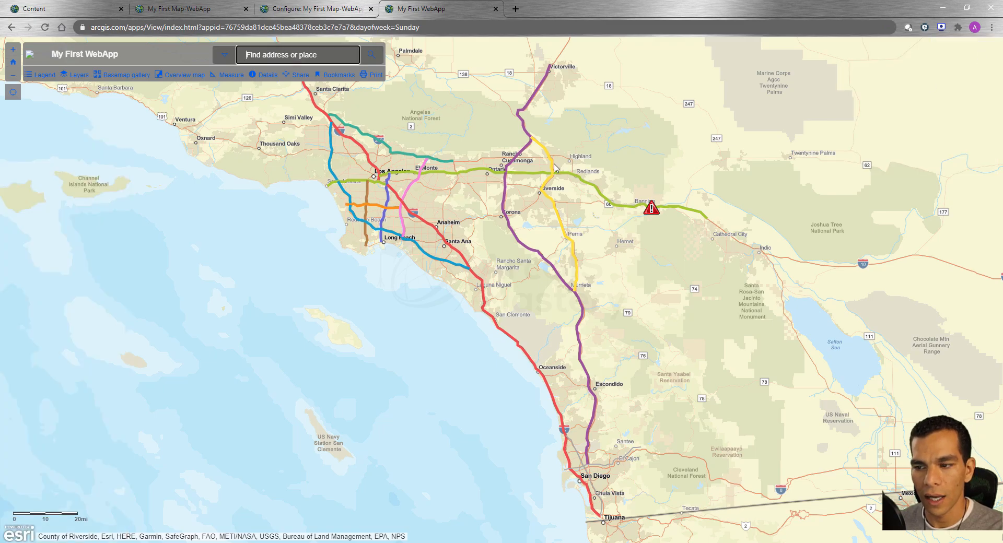
{"action": "left_click", "coordinate": [316, 9]}
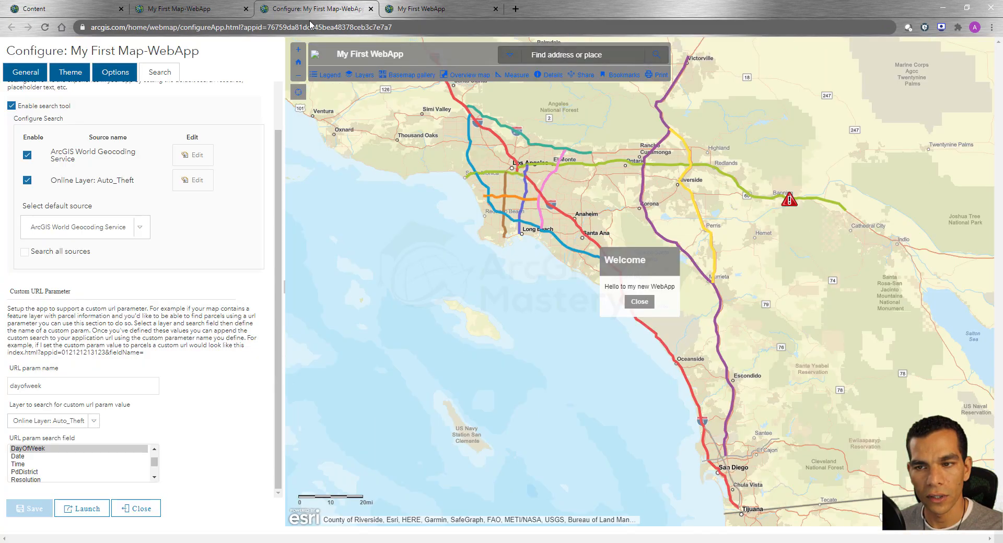
{"action": "scroll", "coordinate": [84, 232], "scroll_direction": "up", "scroll_amount": 1}
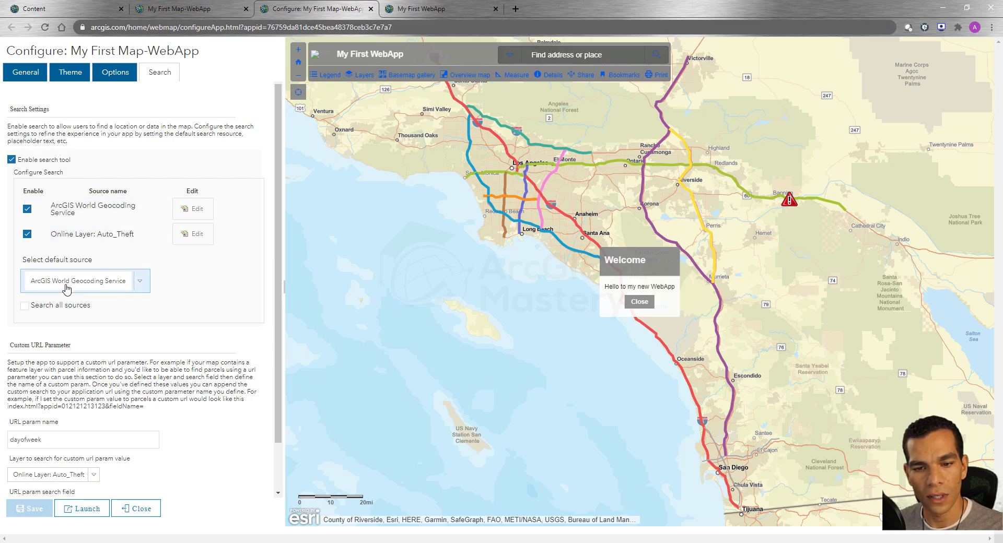
{"action": "left_click", "coordinate": [416, 9]}
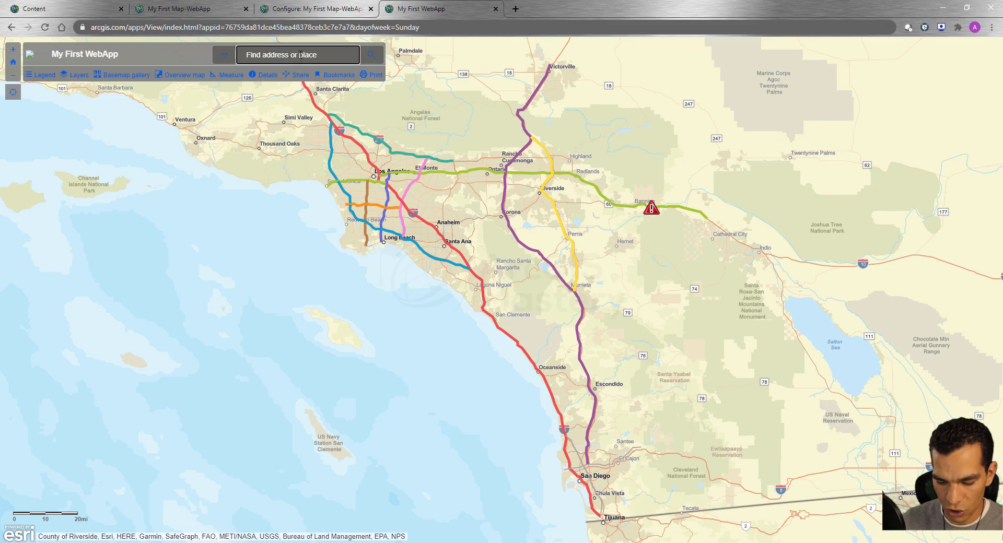
{"action": "type", "text": "orange county"}
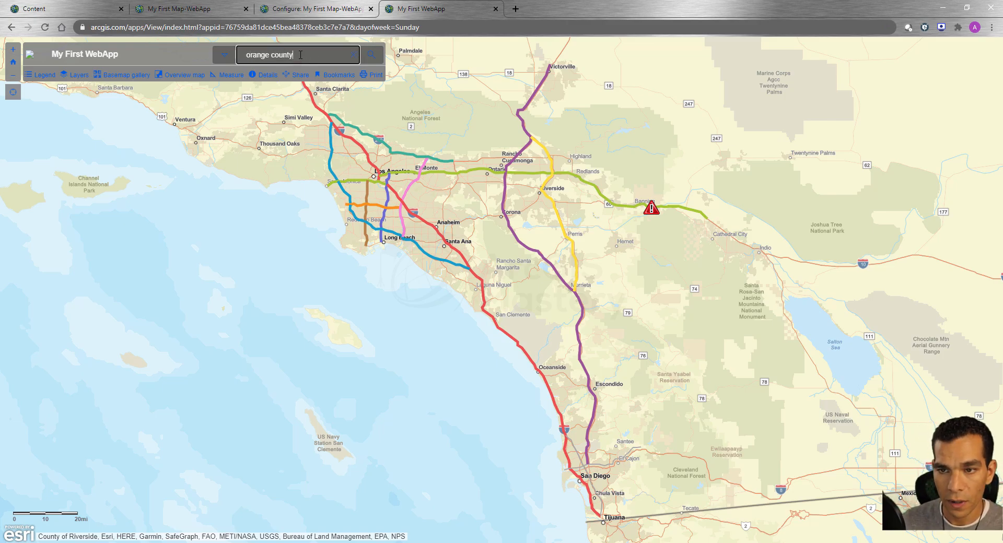
{"action": "left_click", "coordinate": [293, 113]}
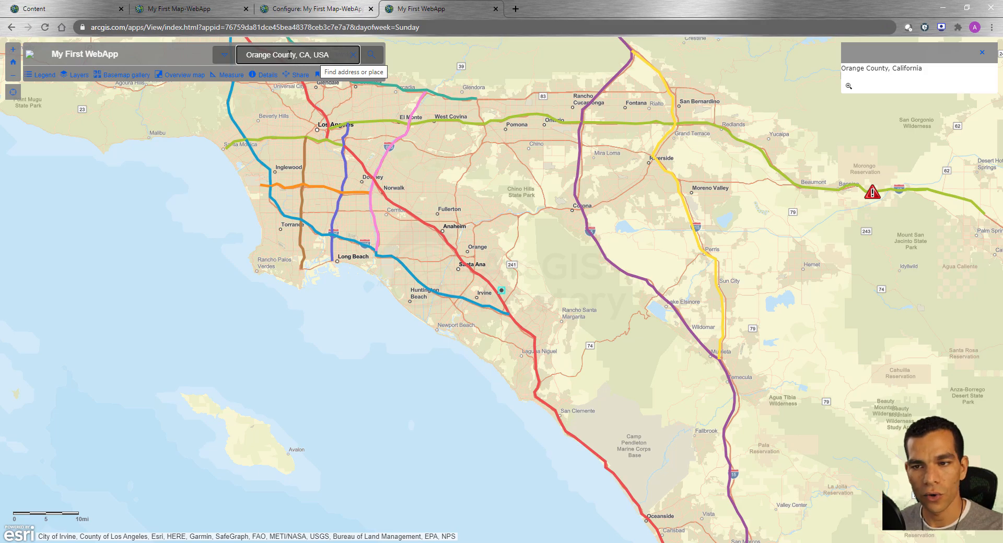
Compare the toolbar options in the configuration with the launched app's Legend, Layers and Basemap gallery tools.
{"action": "left_click", "coordinate": [320, 9]}
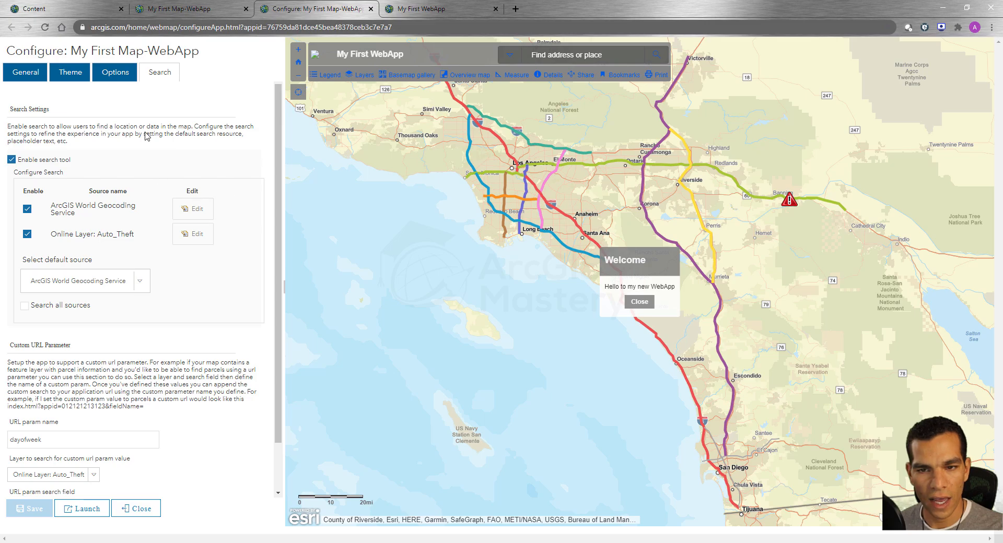
{"action": "left_click", "coordinate": [116, 75]}
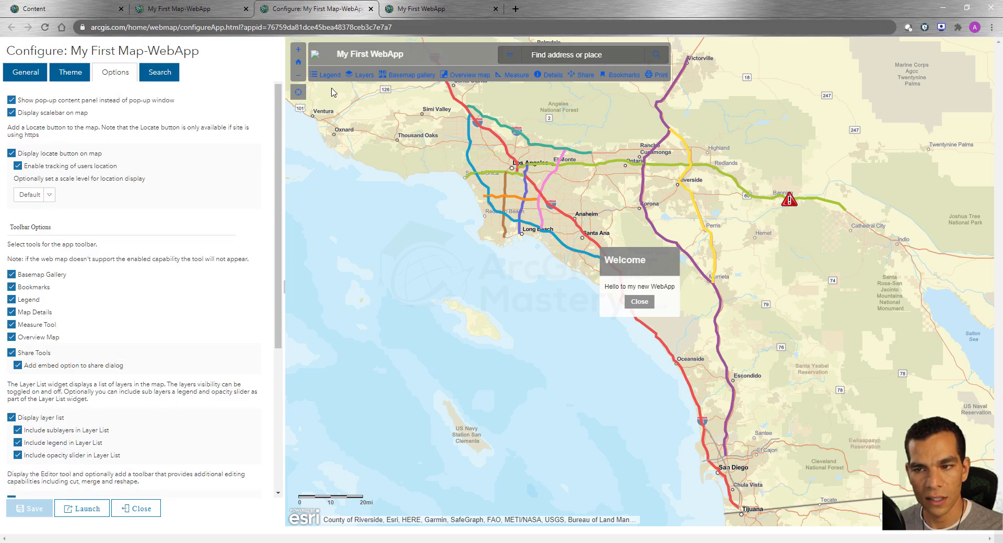
{"action": "left_click", "coordinate": [438, 8]}
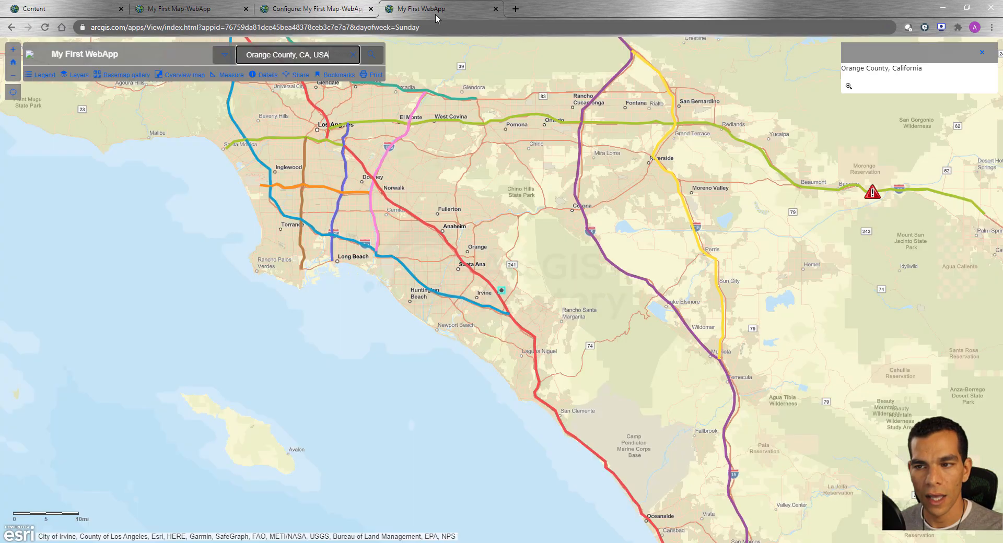
{"action": "left_click", "coordinate": [40, 76]}
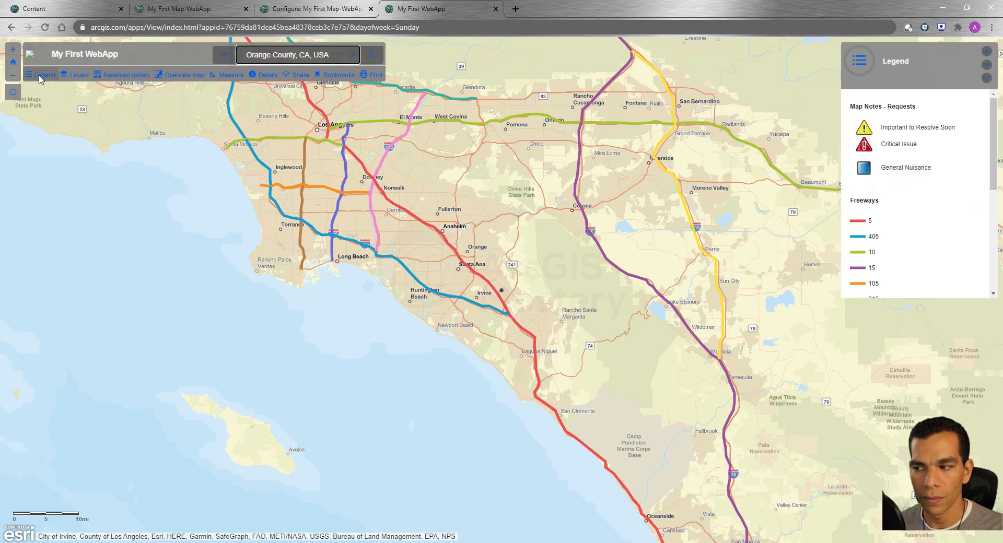
{"action": "left_click", "coordinate": [78, 78]}
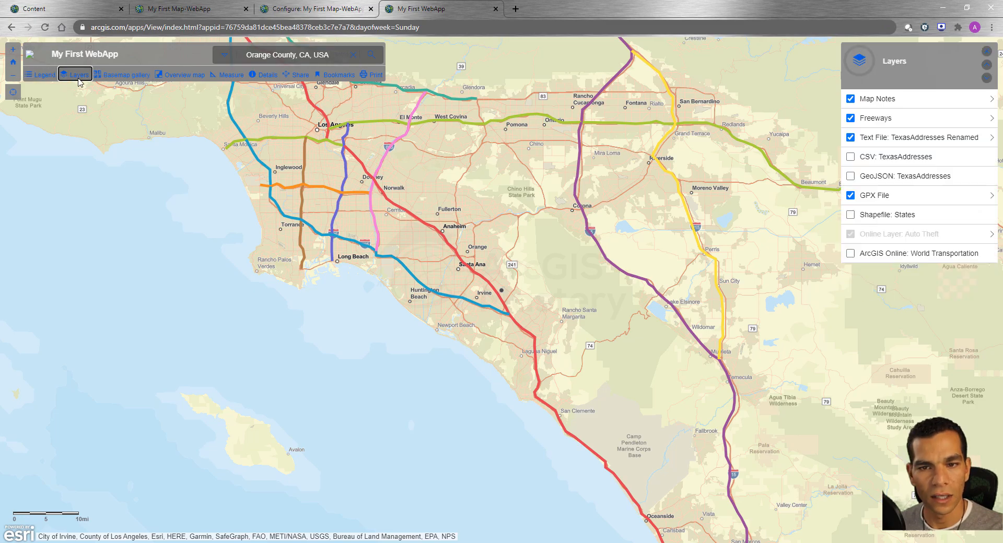
{"action": "left_click", "coordinate": [122, 78]}
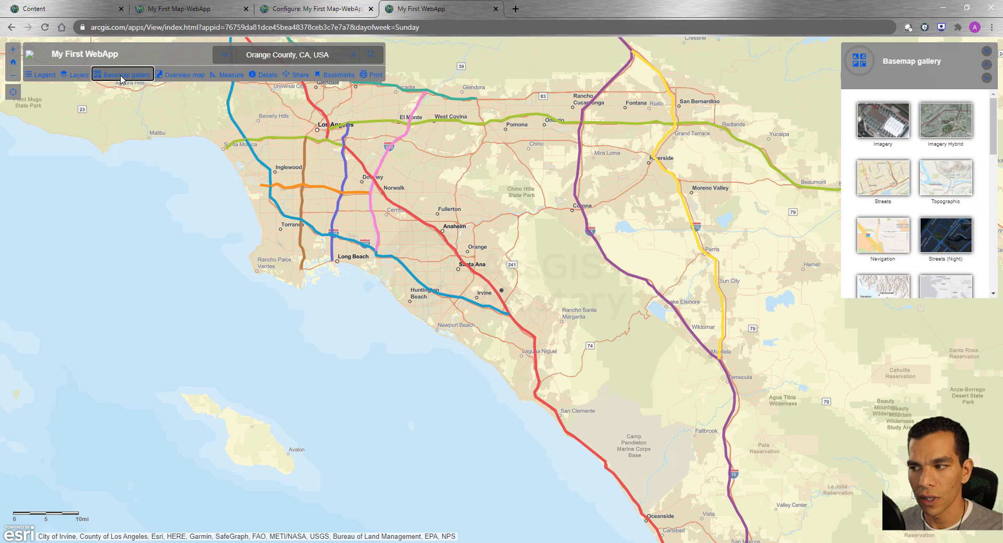
{"action": "left_click", "coordinate": [339, 10]}
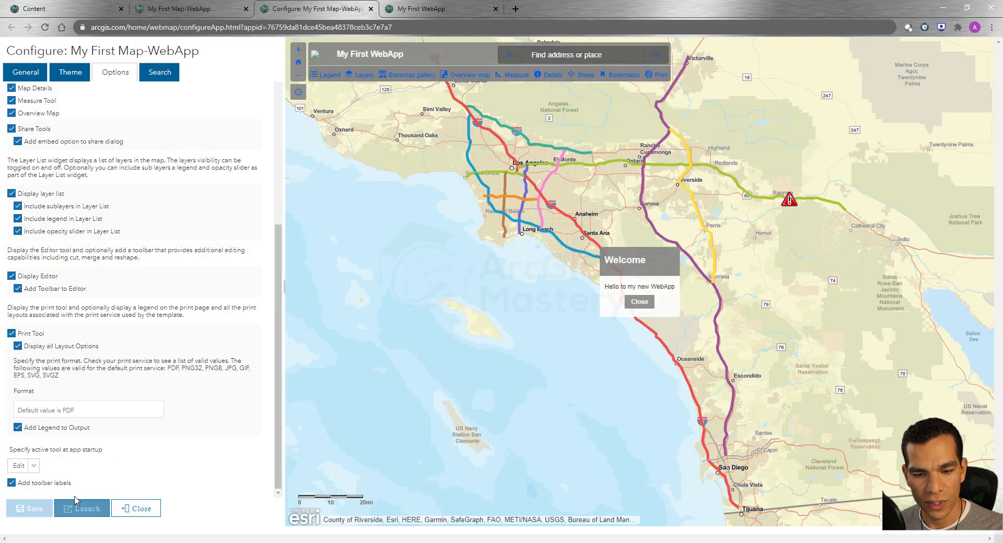
{"action": "left_click", "coordinate": [413, 12]}
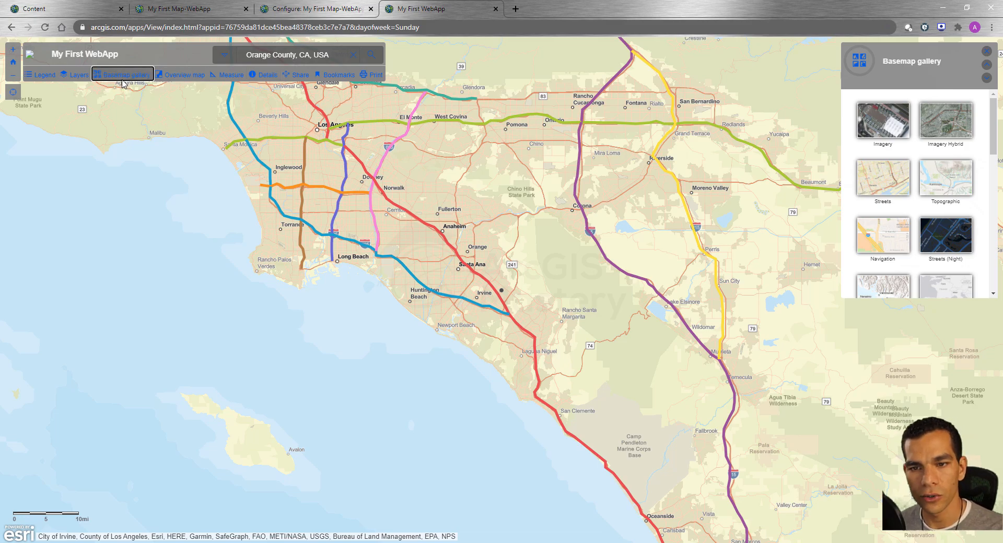
Try the Overview map by panning the map to the area north of Los Angeles, and view the Measure and Details tools.
{"action": "left_click", "coordinate": [190, 76]}
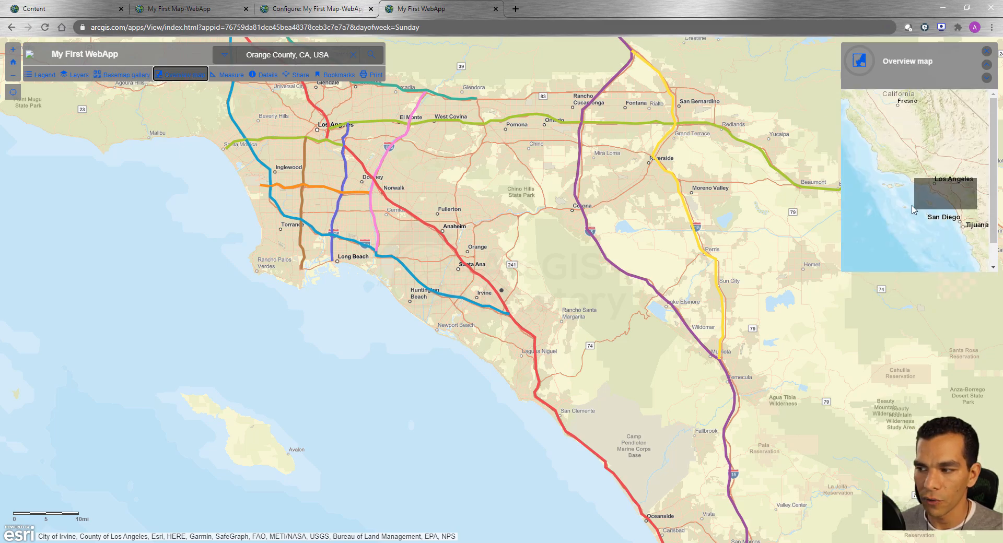
{"action": "left_click_drag", "start_coordinate": [261, 184], "coordinate": [250, 369]}
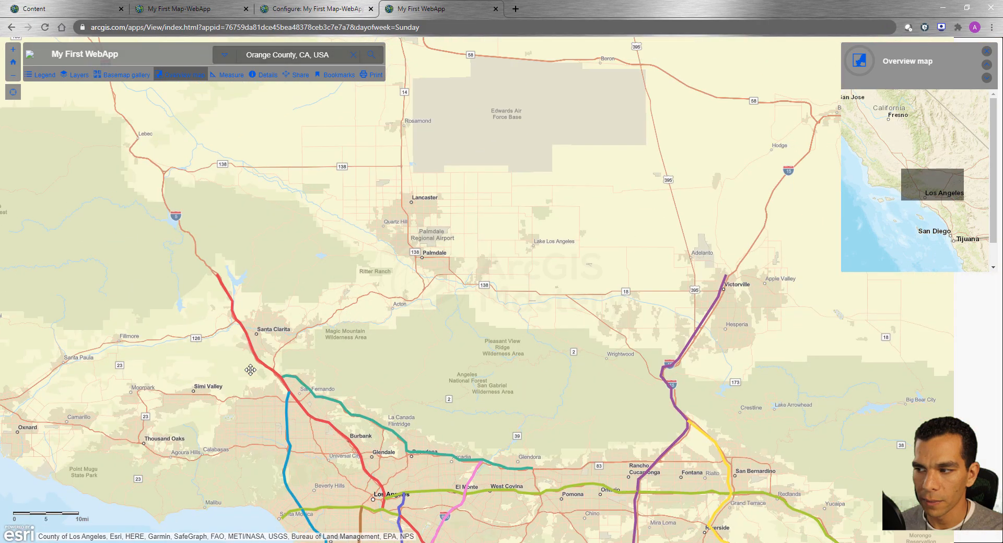
{"action": "left_click", "coordinate": [227, 74]}
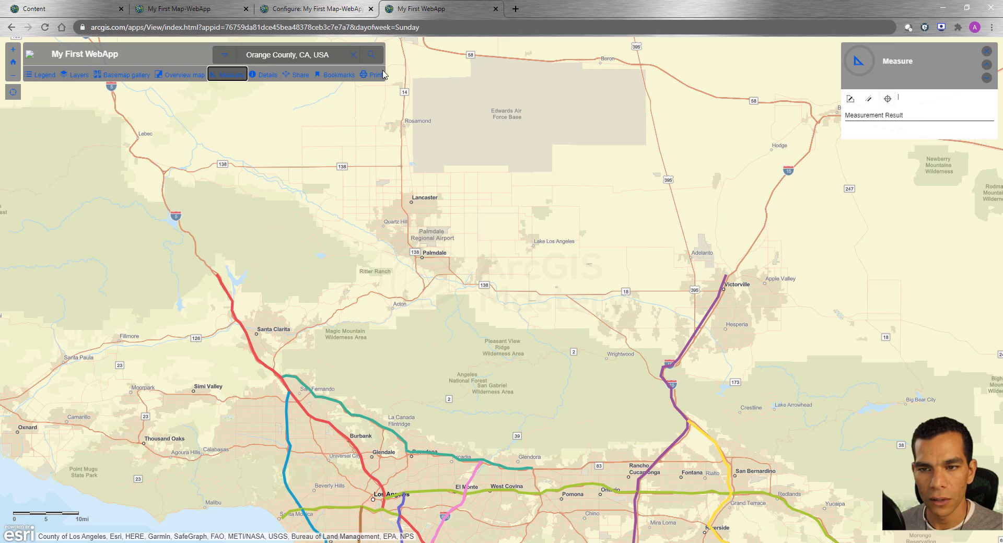
{"action": "left_click", "coordinate": [267, 74]}
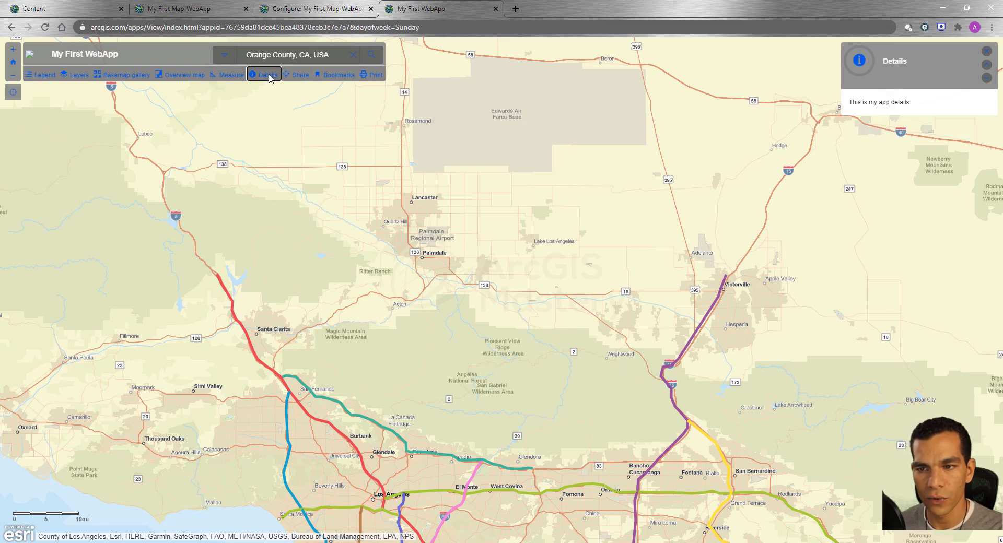
View the launched app's Share options and select the app's URL without the dayofweek parameter.
{"action": "left_click", "coordinate": [296, 75]}
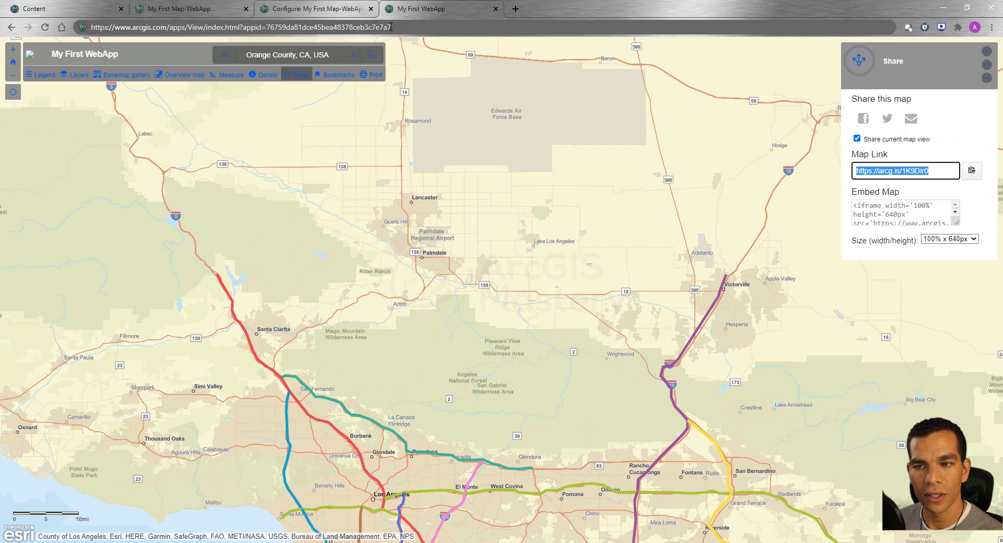
{"action": "left_click_drag", "start_coordinate": [393, 27], "coordinate": [89, 27]}
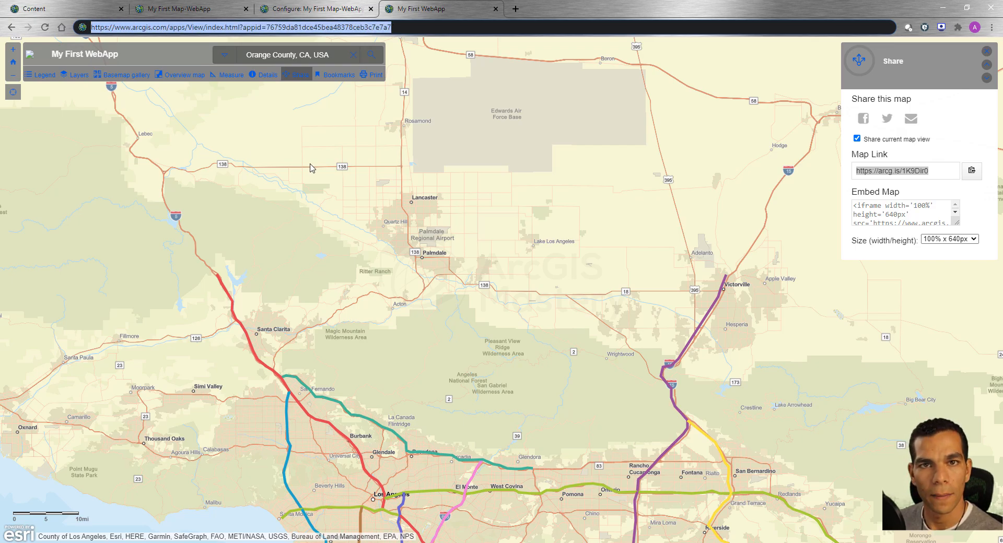
Copy the short map link from the launched app's Share options and open it in a new browser tab.
{"action": "right_click", "coordinate": [886, 173]}
{"action": "left_click", "coordinate": [897, 182]}
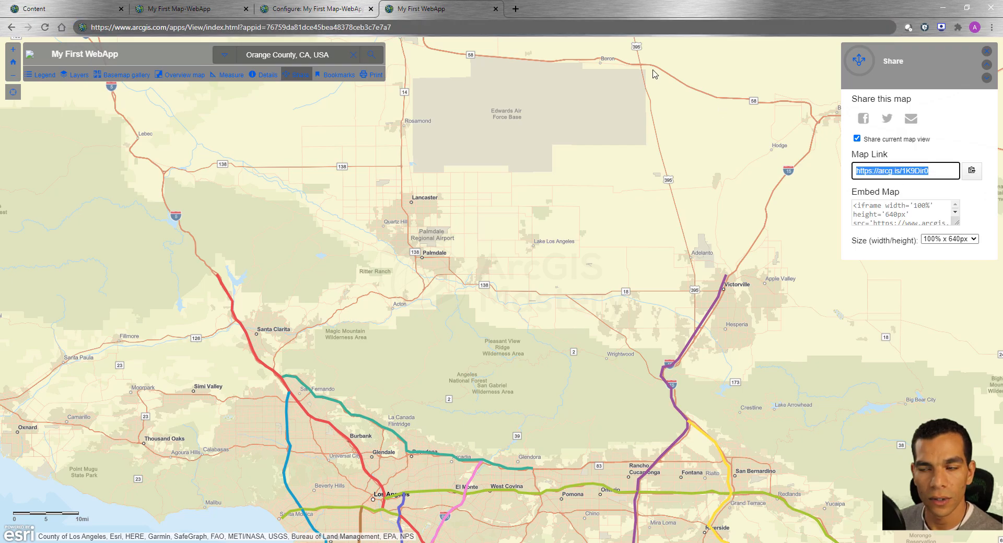
{"action": "left_click", "coordinate": [515, 9]}
{"action": "key", "text": "ctrl+v"}
{"action": "key", "text": "Return"}
Compare the map view opened from the shared link with the original app's view, and select the extent parameter in the shared app's URL.
{"action": "left_click", "coordinate": [462, 11]}
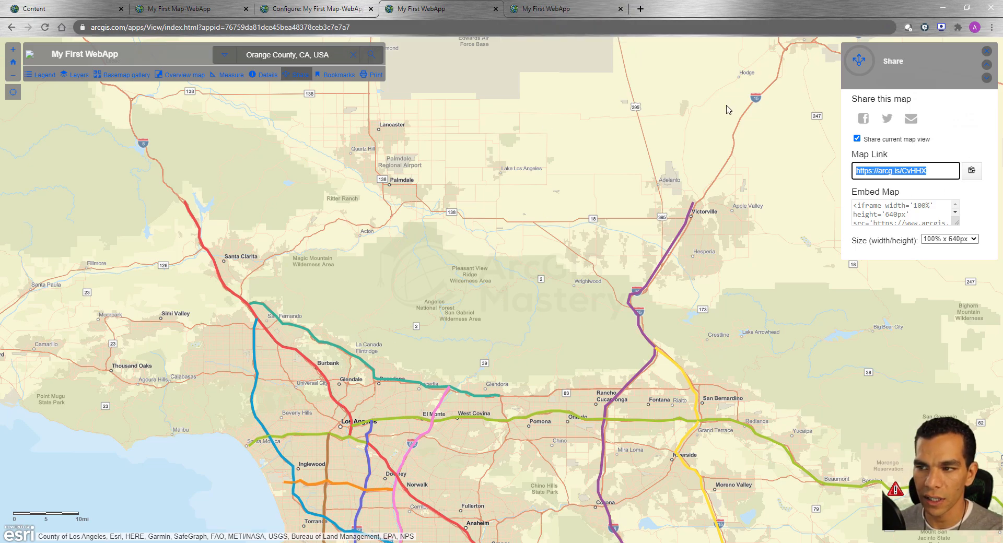
{"action": "left_click", "coordinate": [555, 12]}
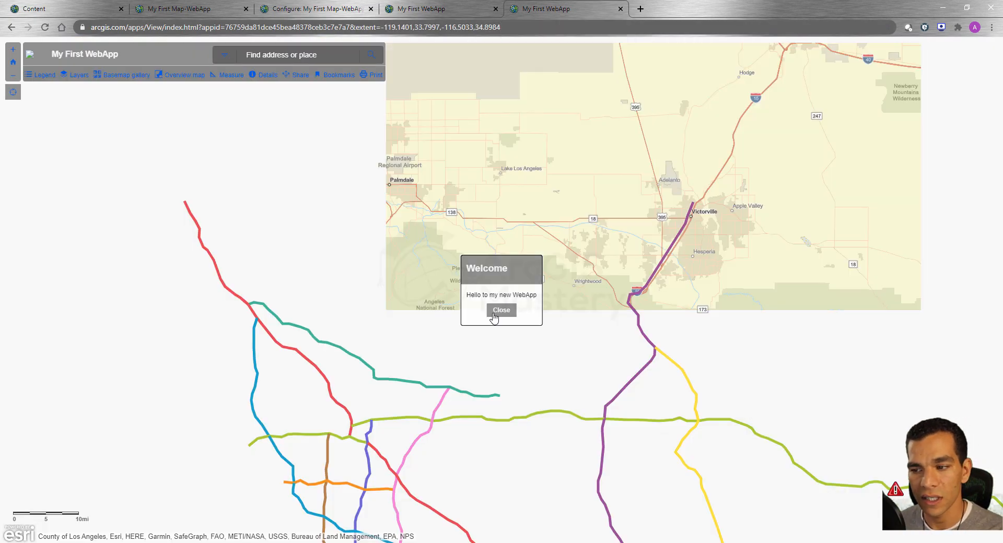
{"action": "left_click", "coordinate": [433, 12]}
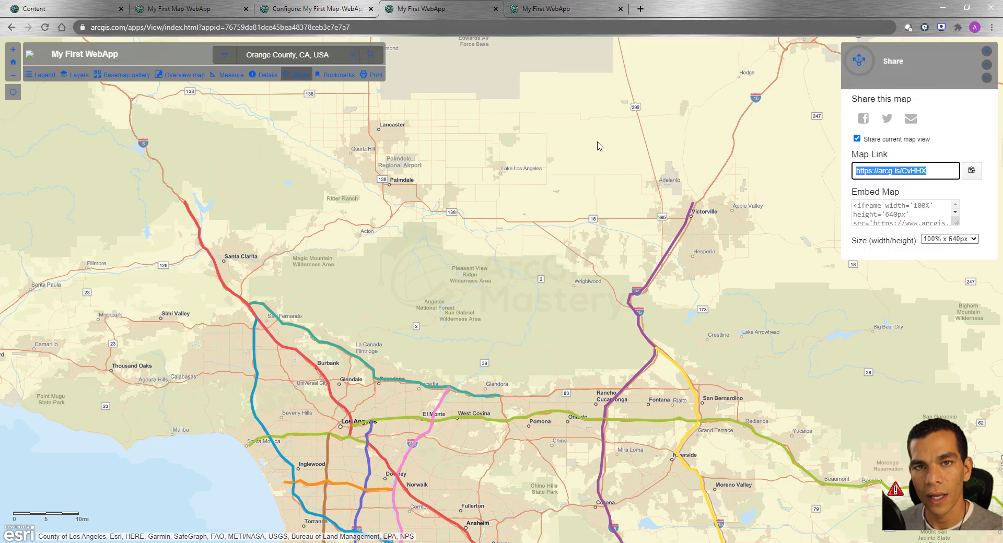
{"action": "left_click", "coordinate": [538, 9]}
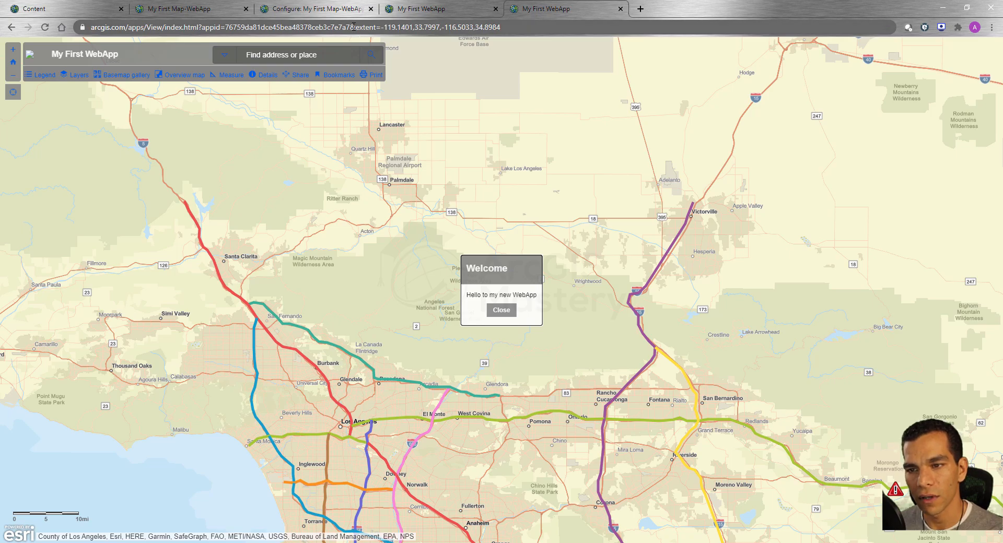
{"action": "left_click_drag", "start_coordinate": [355, 27], "coordinate": [504, 23]}
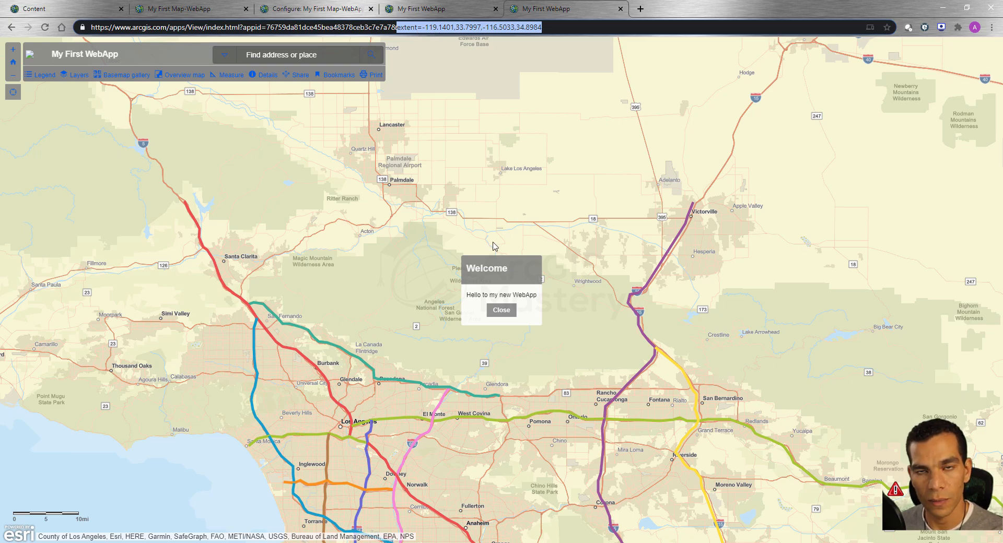
{"action": "left_click", "coordinate": [445, 9]}
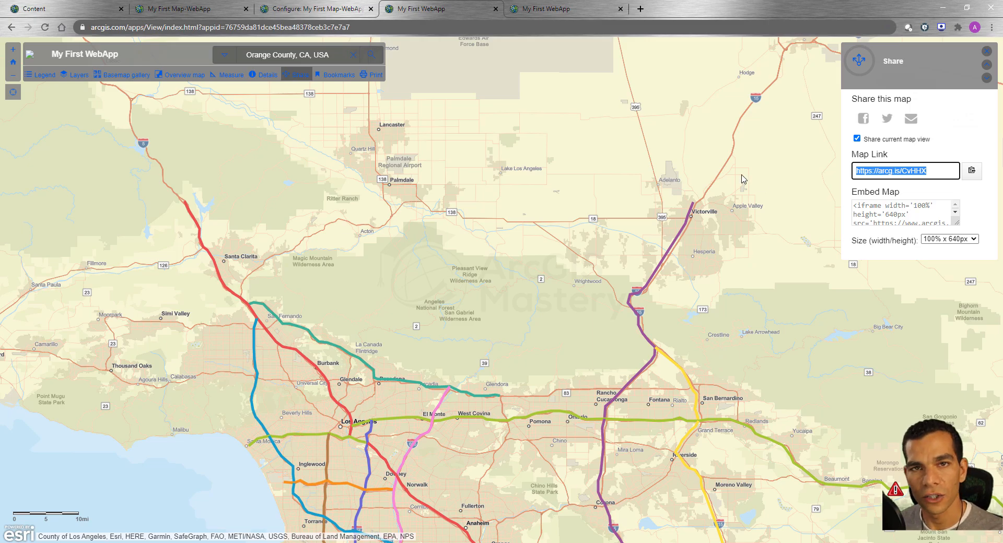
{"action": "left_click", "coordinate": [556, 11]}
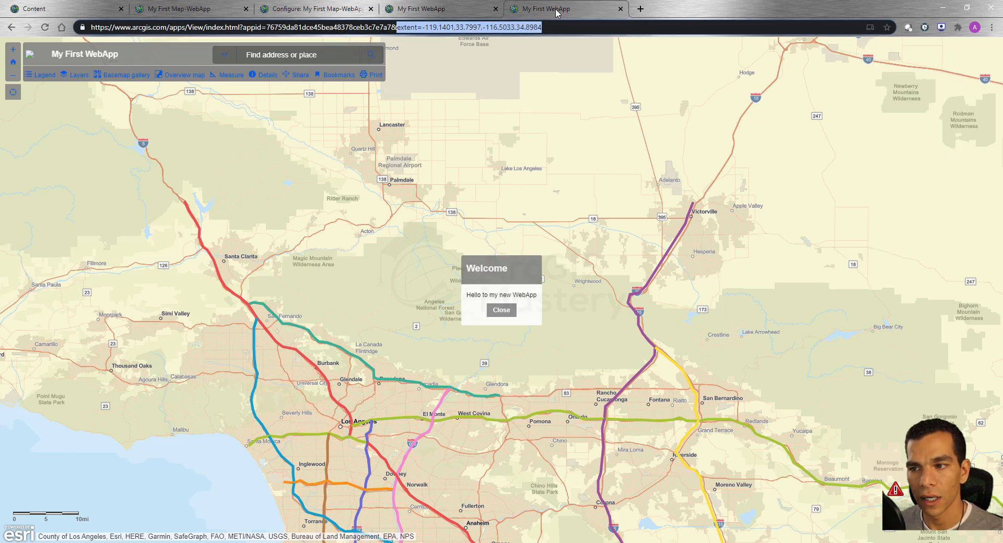
Zoom the original app's map to the Highway 14 and 58 interchange near Chaffee and check the Share link for that view.
{"action": "left_click", "coordinate": [423, 8]}
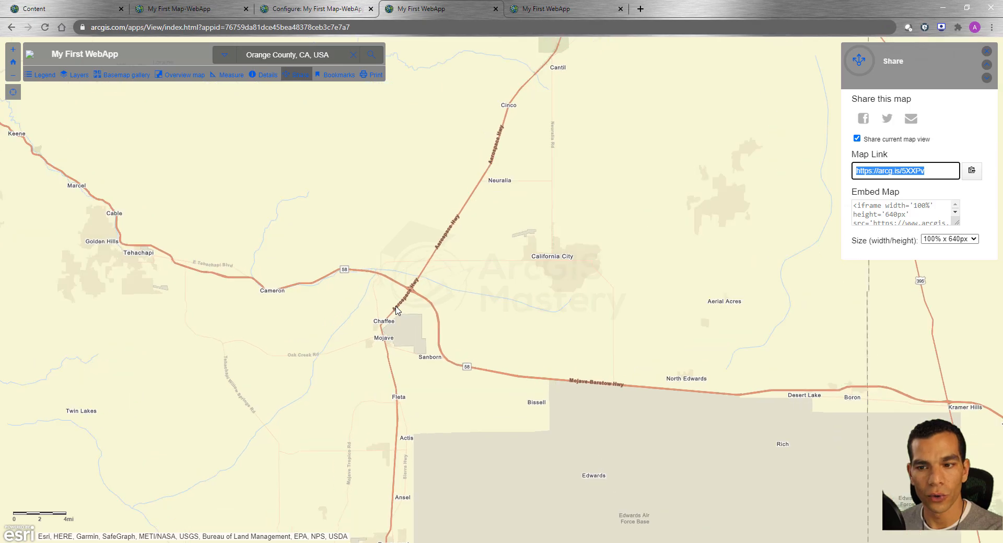
{"action": "scroll", "coordinate": [434, 254], "scroll_direction": "up", "scroll_amount": 3}
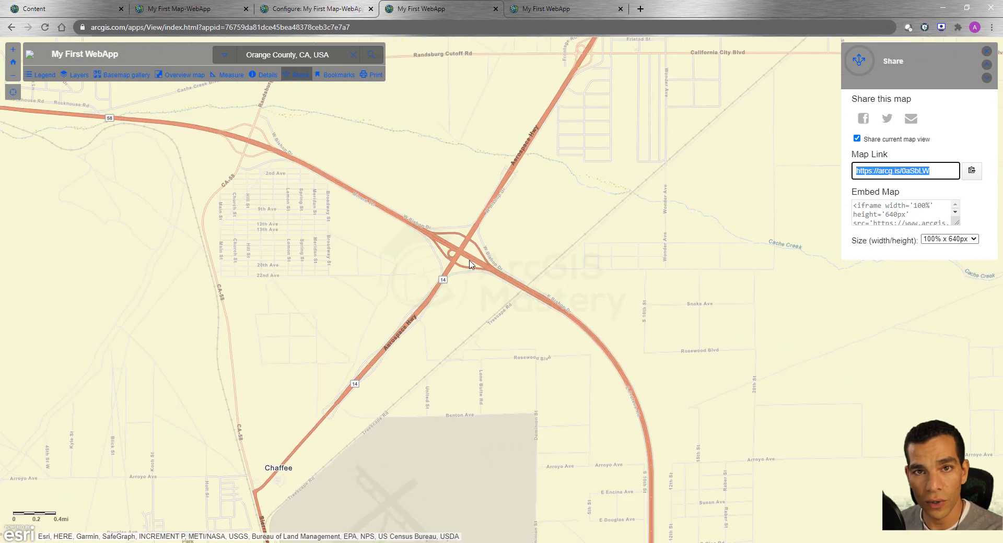
{"action": "left_click", "coordinate": [296, 74]}
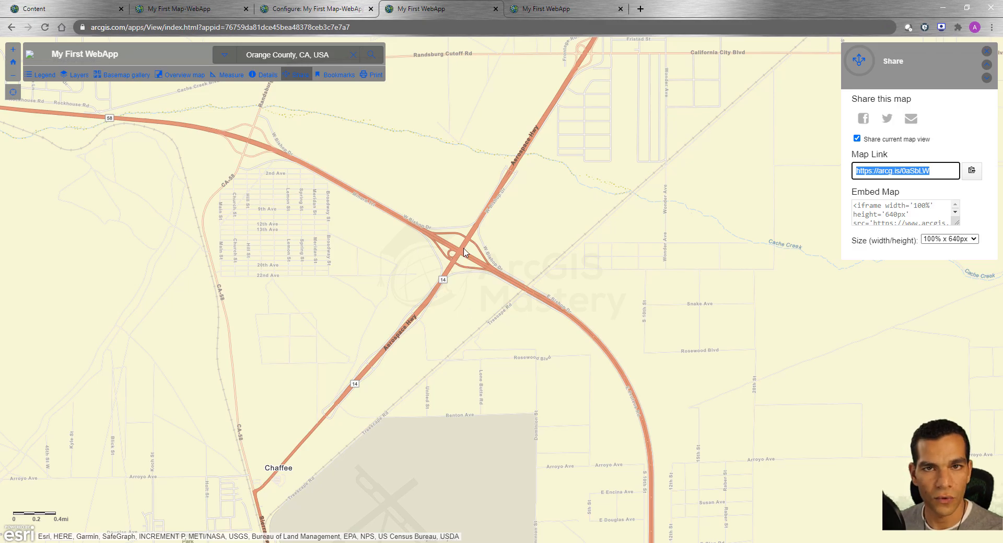
{"action": "left_click", "coordinate": [296, 79]}
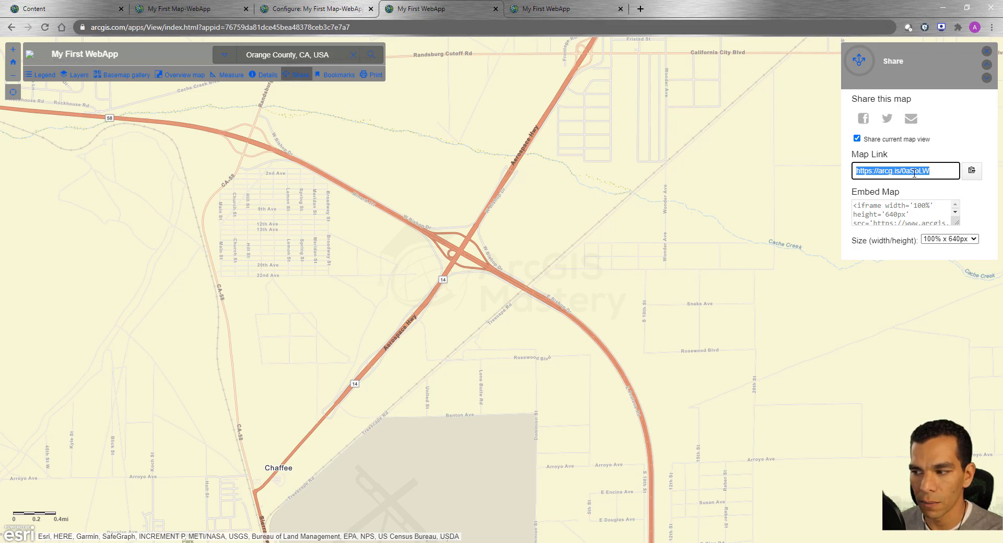
View the launched app's Bookmarks and Print tools, and compare them with the toolbar and print options in the configuration.
{"action": "left_click", "coordinate": [337, 79]}
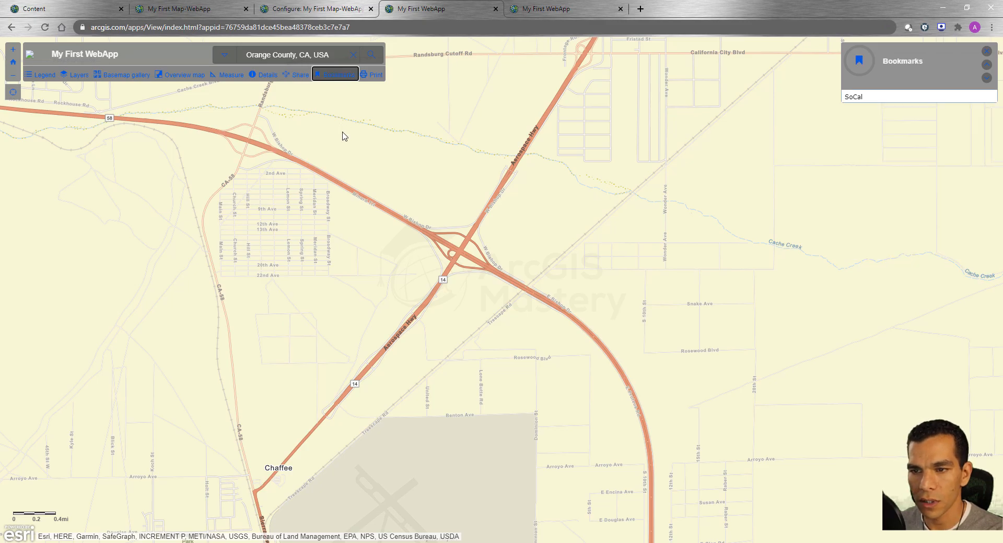
{"action": "left_click", "coordinate": [375, 76]}
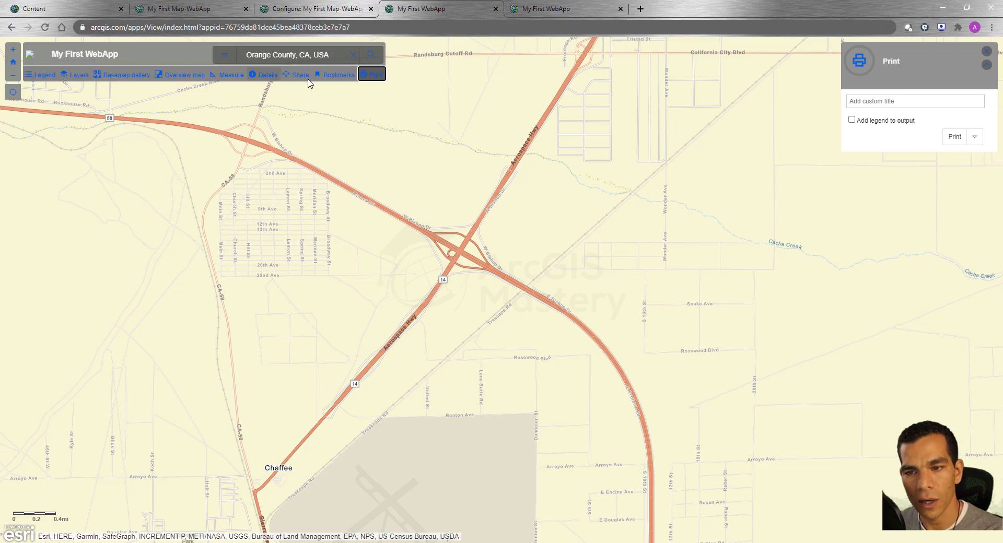
{"action": "left_click", "coordinate": [304, 10]}
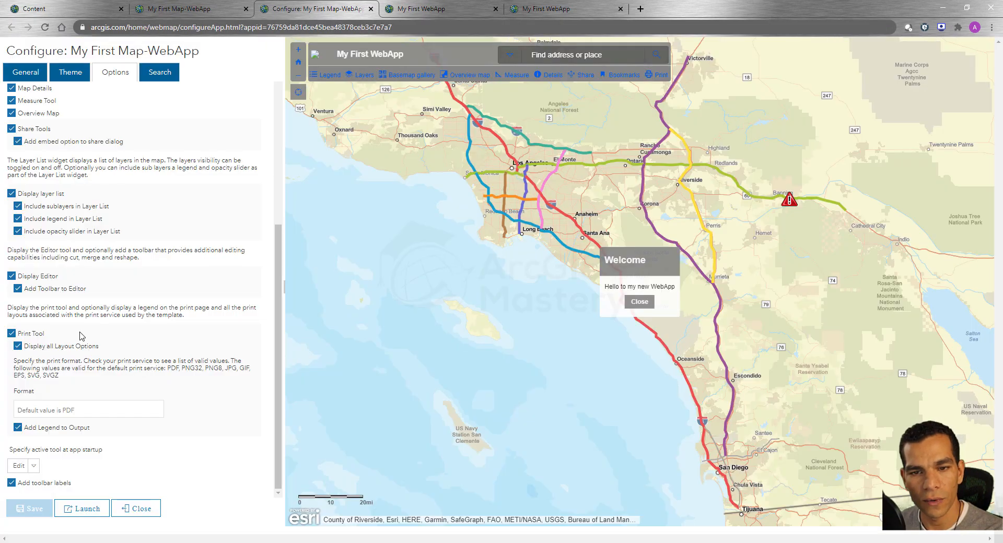
{"action": "scroll", "coordinate": [91, 283], "scroll_direction": "up", "scroll_amount": 4}
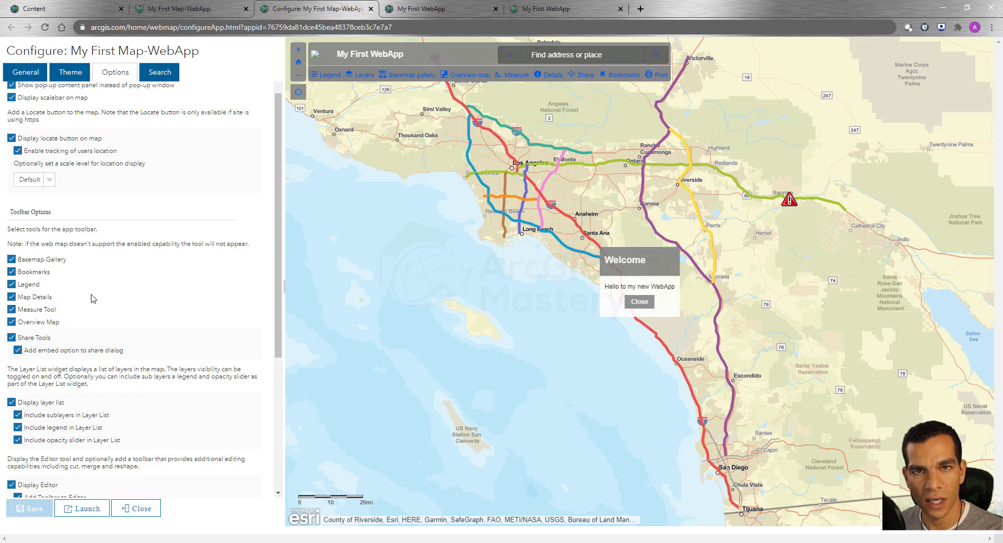
{"action": "scroll", "coordinate": [117, 305], "scroll_direction": "up", "scroll_amount": 1}
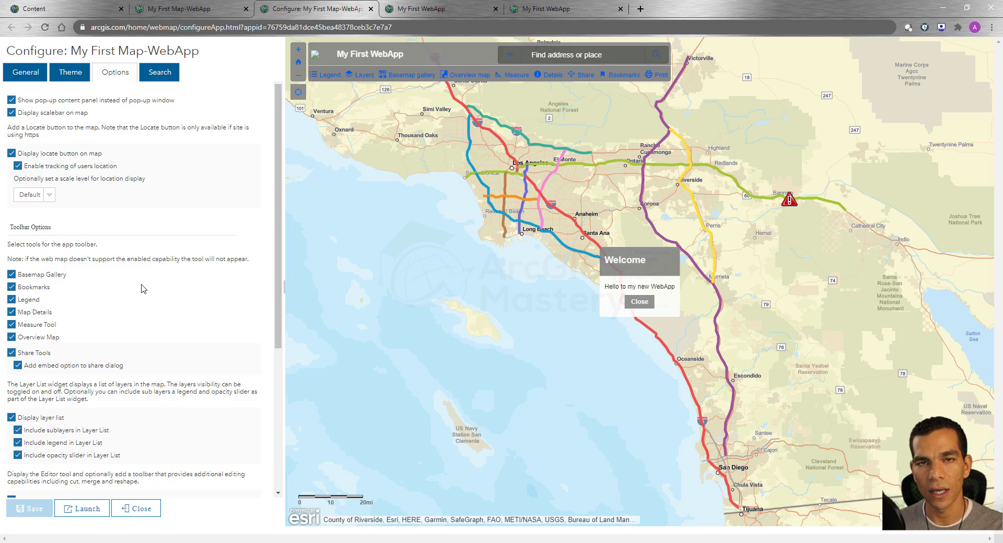
Return to the My Content item list showing All My Content.
{"action": "key", "text": "ctrl+1"}
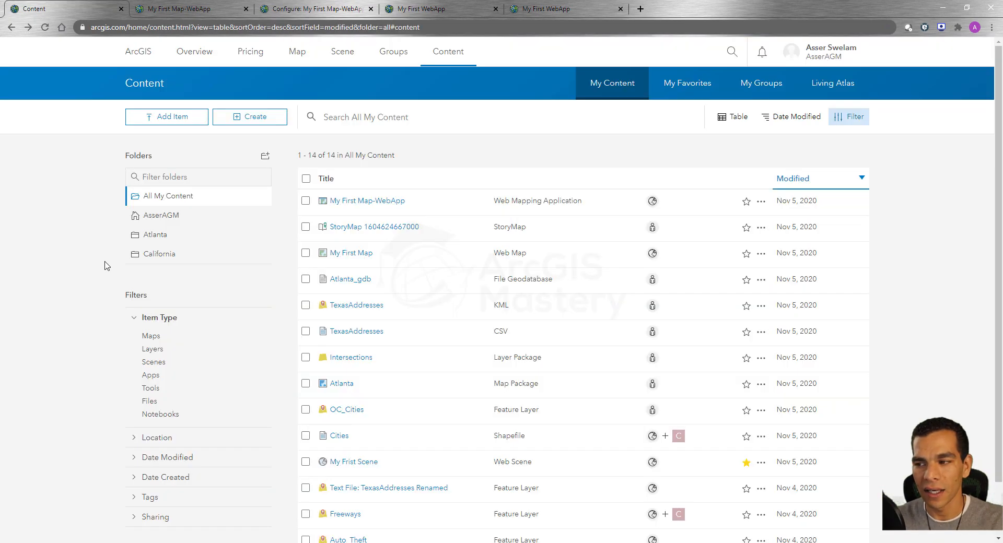